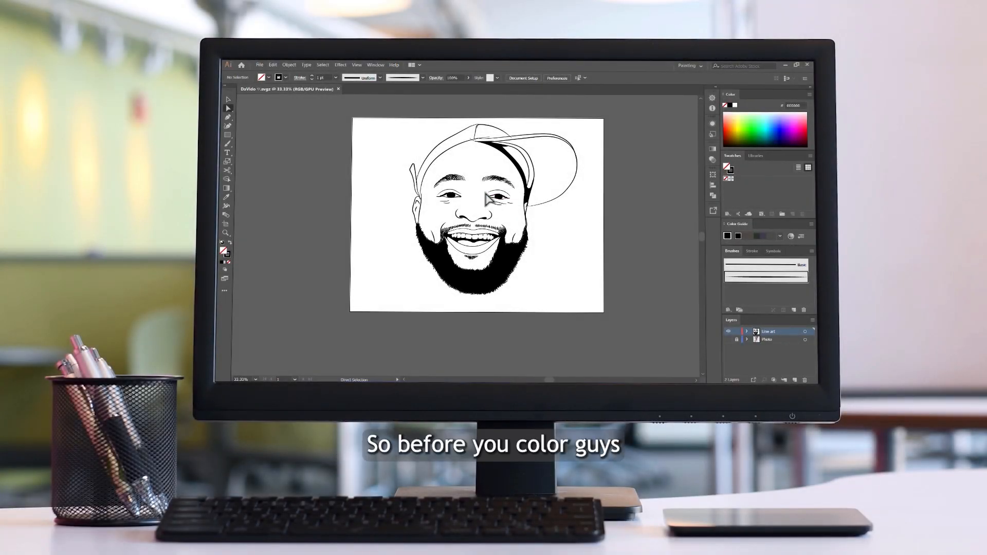
- Examine the line crossings around the ear below the cap's brim, including the path and end anchor of its inner line
left_click_drag(488, 198, 501, 219)
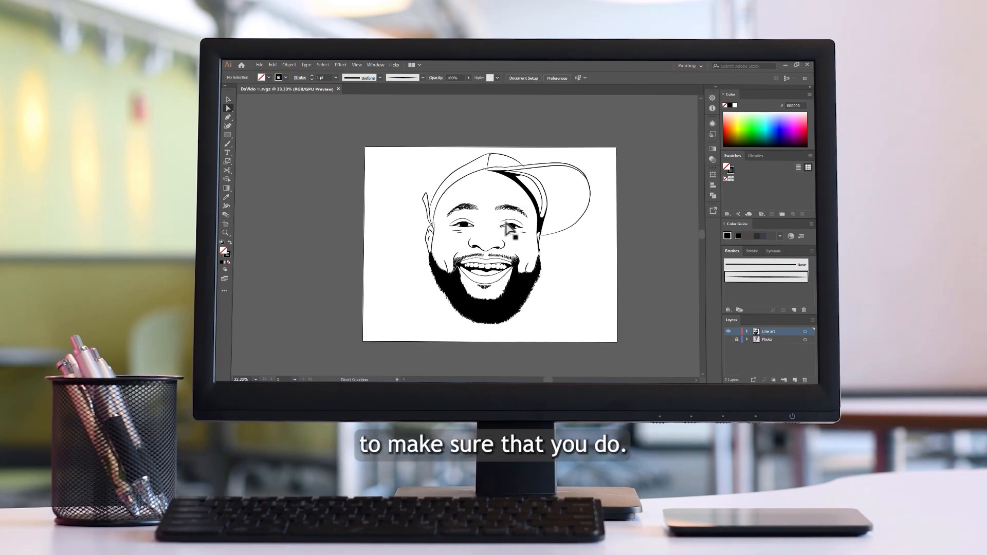
scroll(513, 238, "up", 4)
scroll(528, 220, "down", 3)
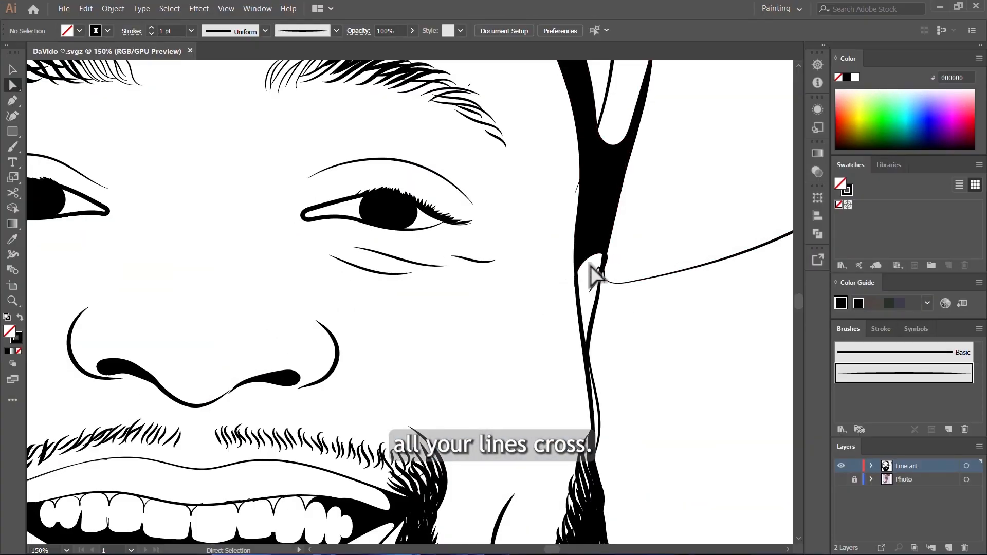
scroll(597, 375, "up", 5)
scroll(558, 280, "down", 5)
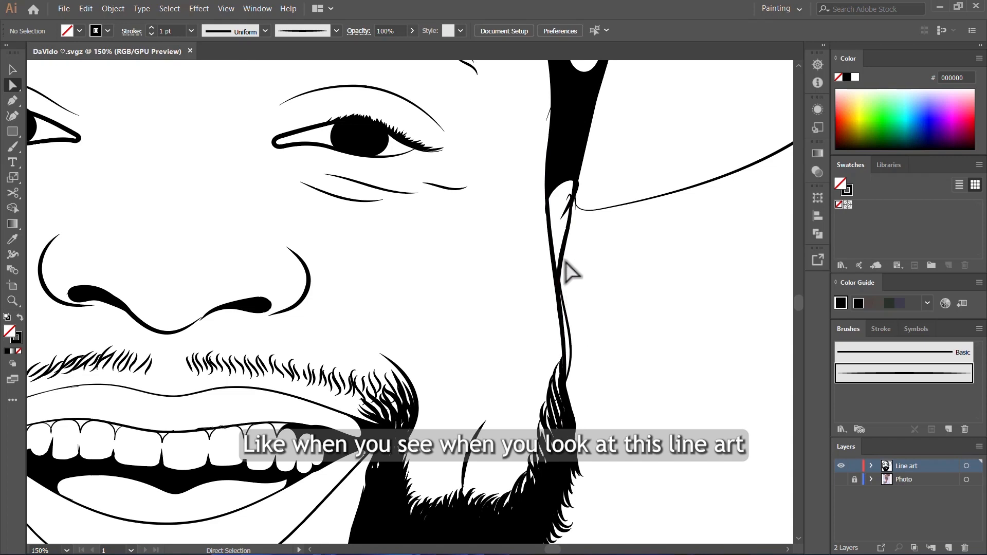
scroll(565, 264, "up", 5)
left_click(562, 257)
scroll(561, 257, "down", 4)
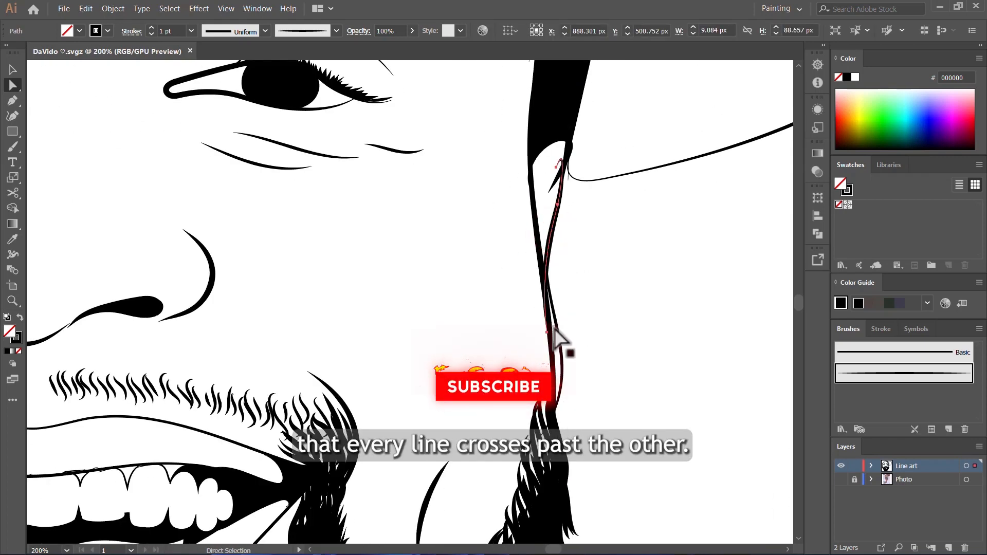
scroll(558, 339, "up", 3)
left_click(545, 339)
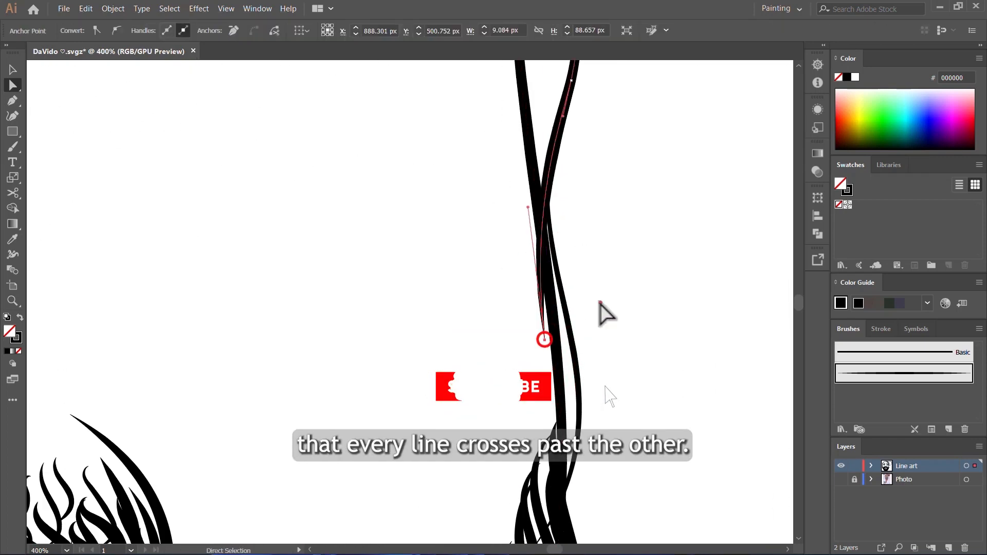
left_click(600, 302)
scroll(575, 301, "down", 5)
scroll(204, 241, "up", 4)
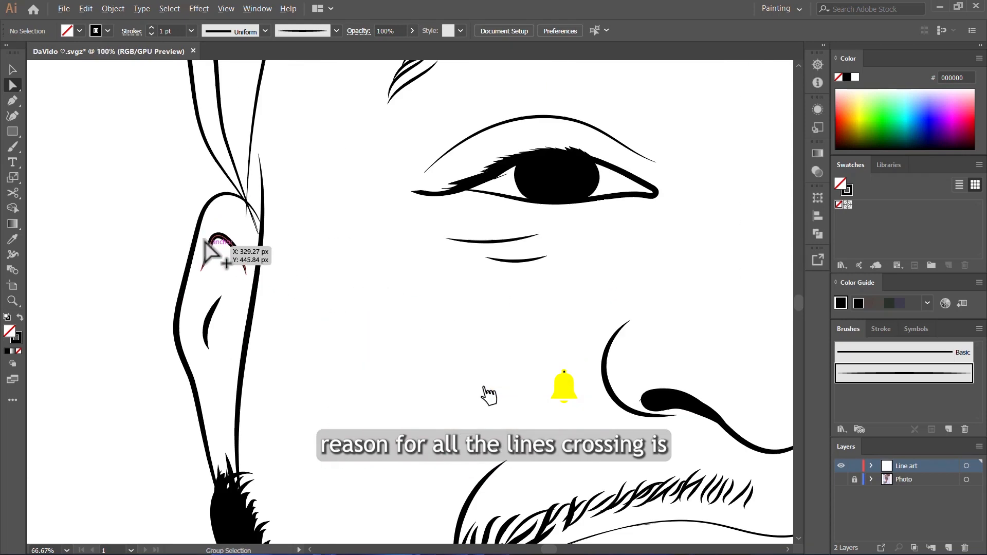
- Examine how the cap strap, ear and face outlines cross at the ear on the side away from the brim
left_click(298, 175)
scroll(334, 226, "up", 2)
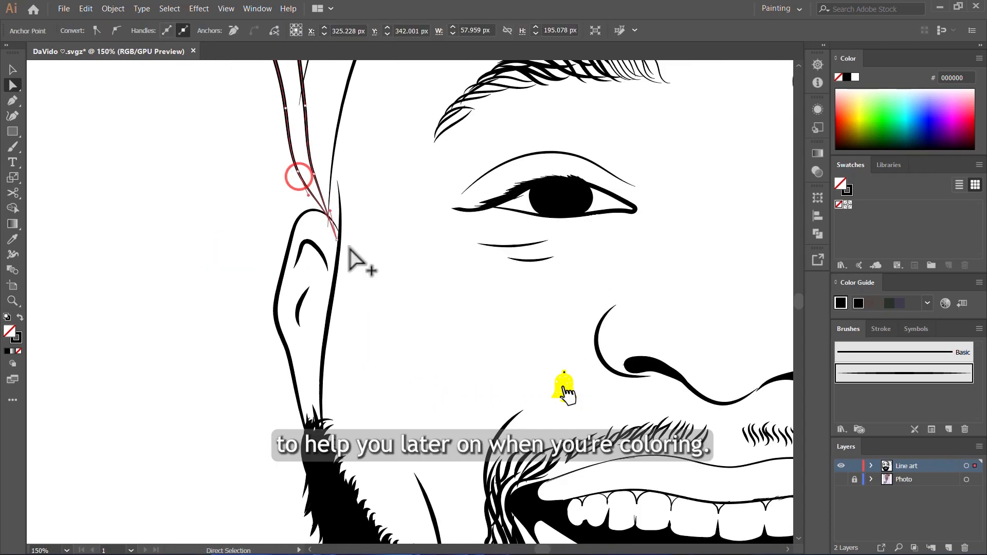
left_click(369, 292)
scroll(365, 291, "down", 2)
scroll(319, 280, "up", 2)
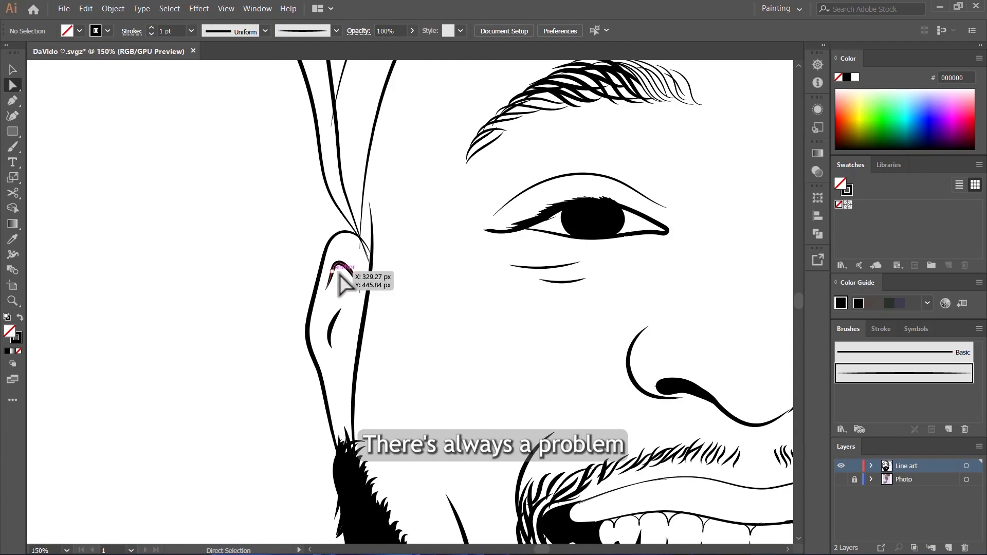
scroll(355, 278, "up", 3)
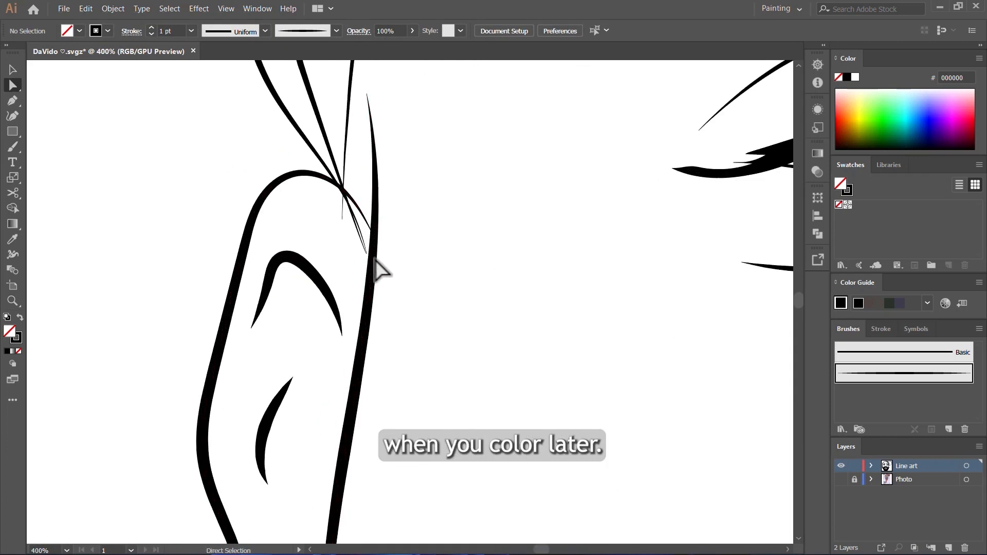
scroll(378, 288, "down", 1)
left_click(373, 292)
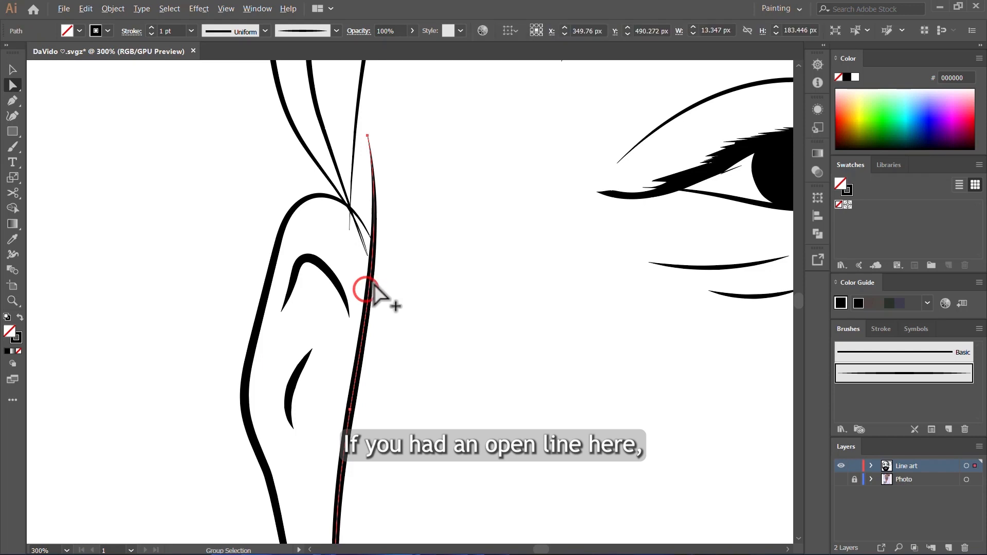
scroll(391, 314, "down", 3)
scroll(370, 329, "up", 2)
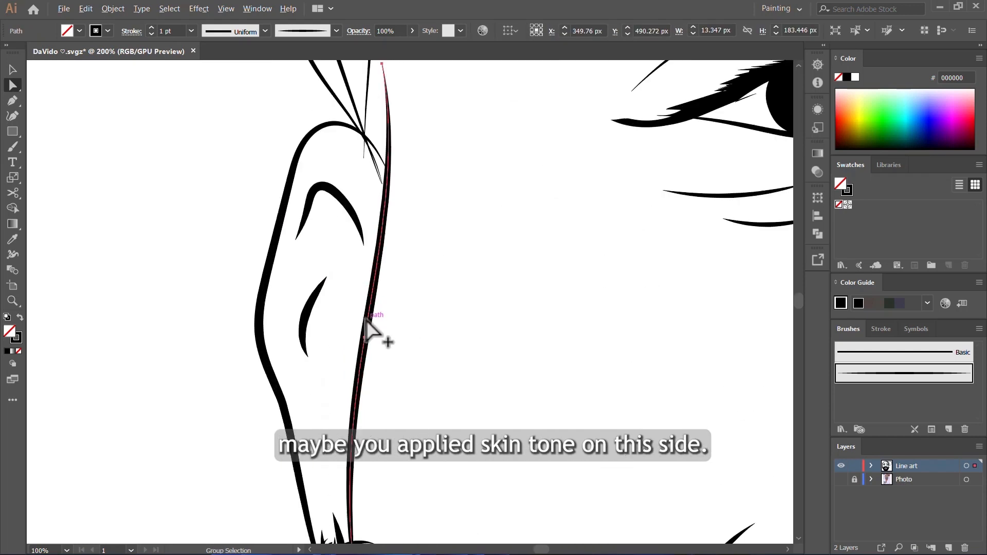
left_click(525, 211)
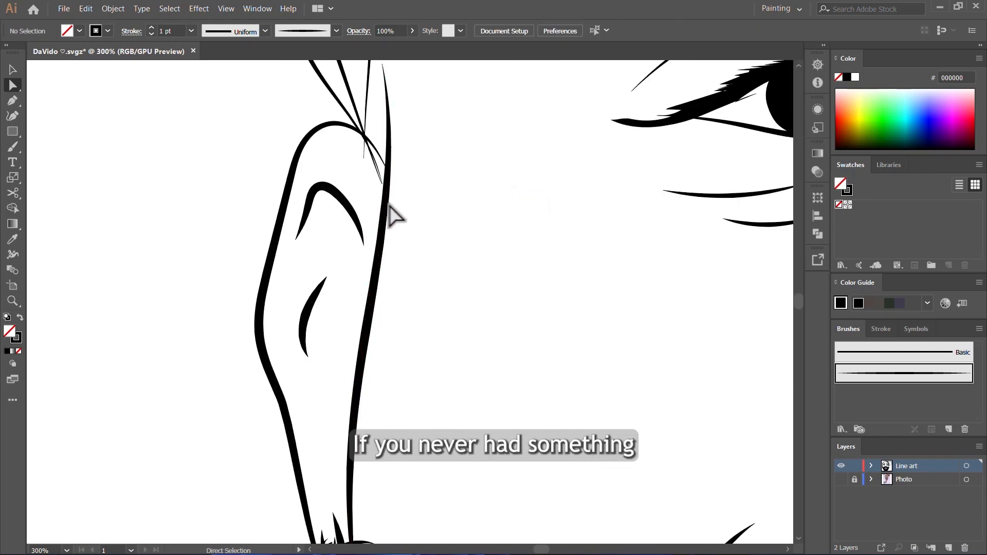
scroll(370, 288, "down", 3)
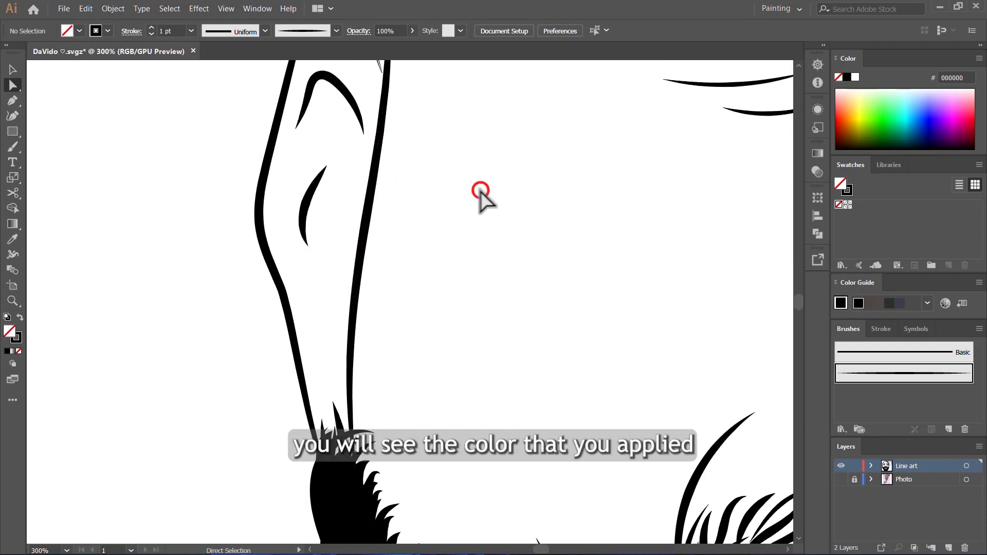
left_click(436, 181)
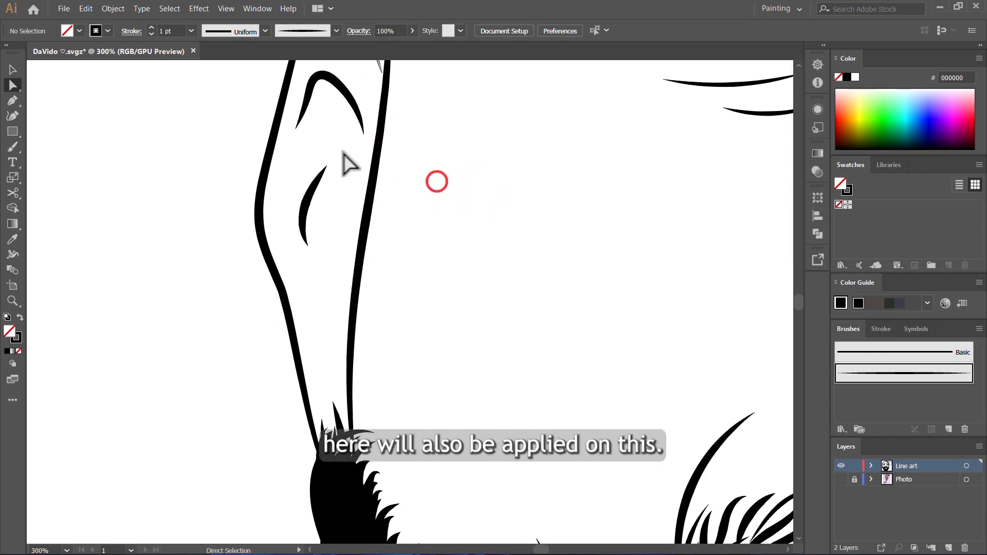
left_click(306, 143)
scroll(293, 235, "down", 6)
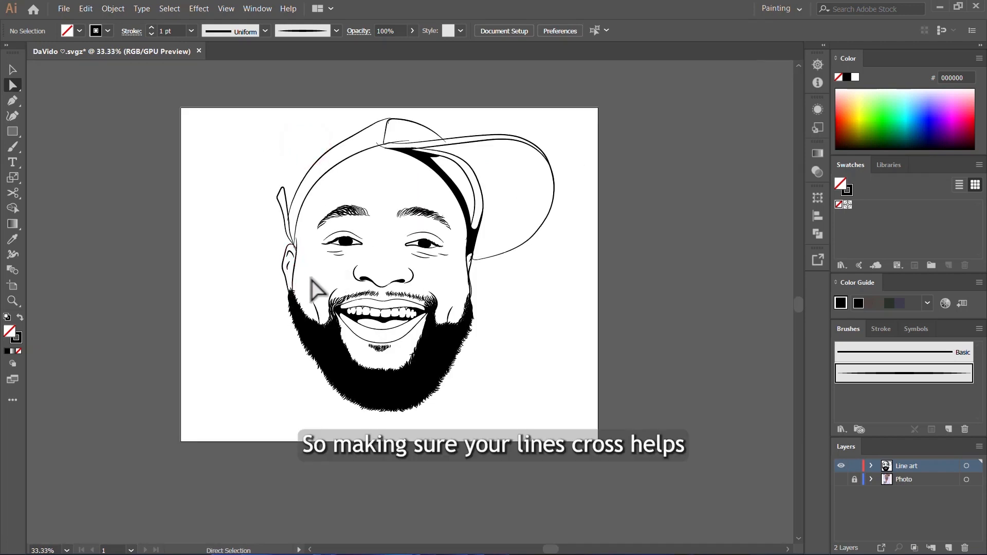
- Examine the line art of the beard edge, cap, eye and teeth for closed areas that can be coloured separately
scroll(311, 280, "up", 5)
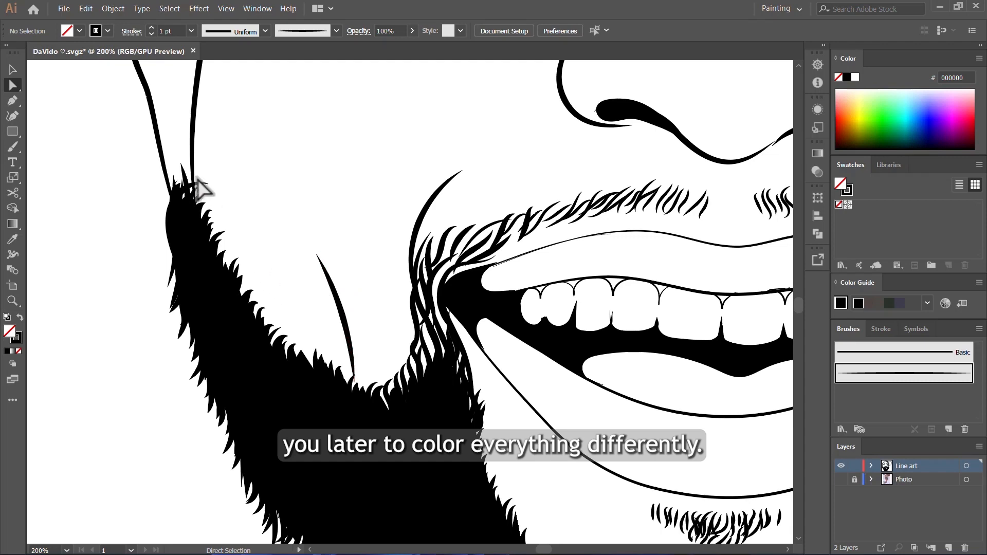
scroll(331, 232, "down", 4)
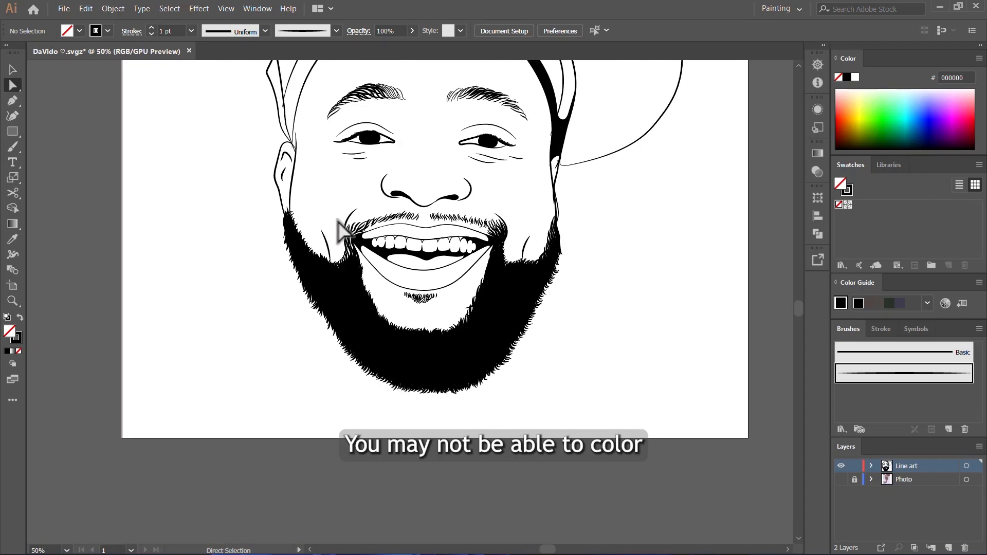
scroll(411, 208, "up", 2)
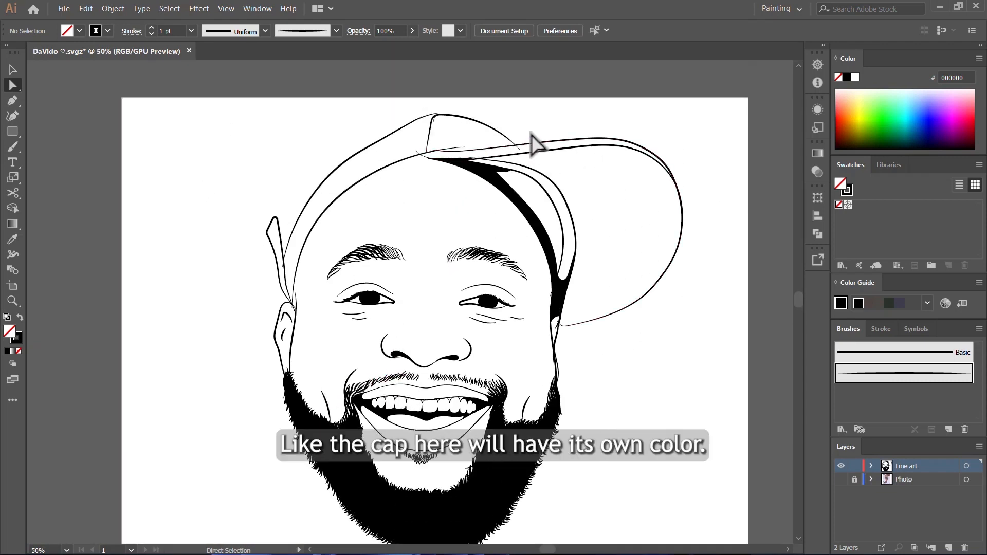
scroll(600, 159, "up", 4)
scroll(524, 190, "down", 4)
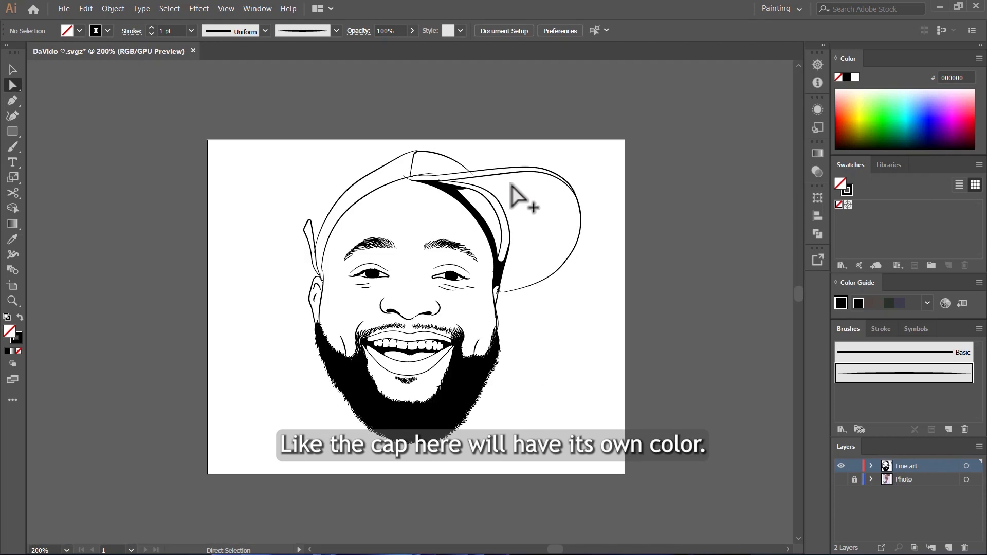
scroll(465, 219, "up", 3)
scroll(507, 273, "down", 3)
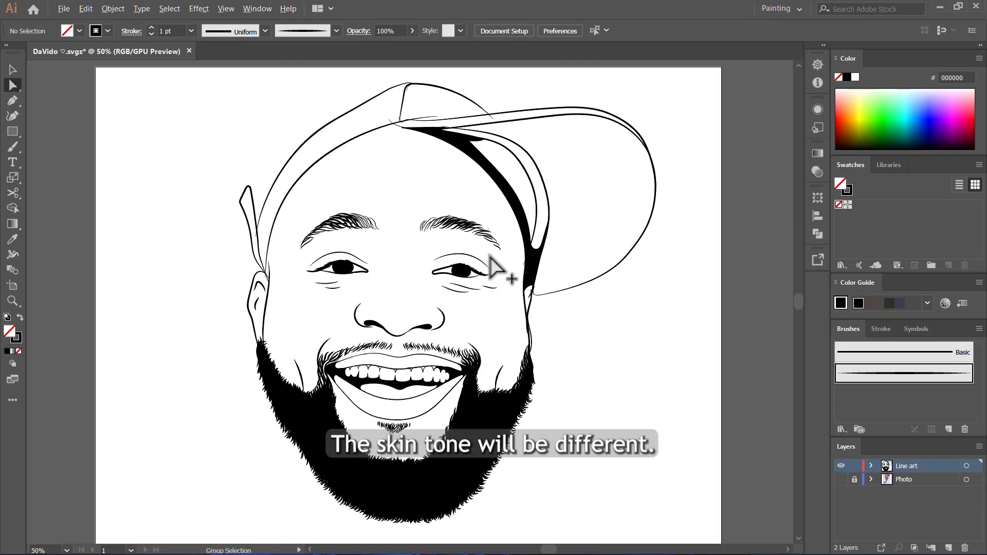
scroll(469, 282, "up", 5)
scroll(527, 280, "down", 4)
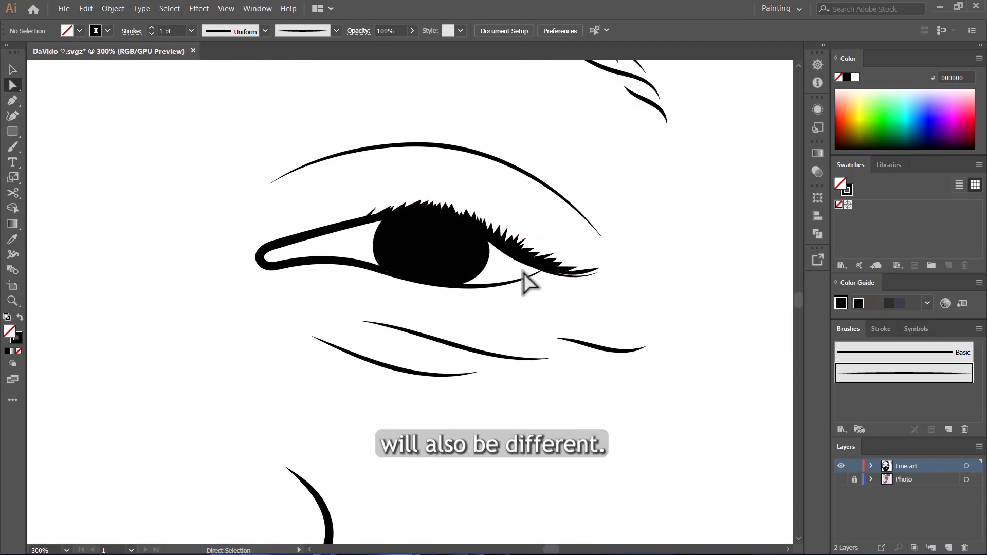
scroll(468, 375, "up", 5)
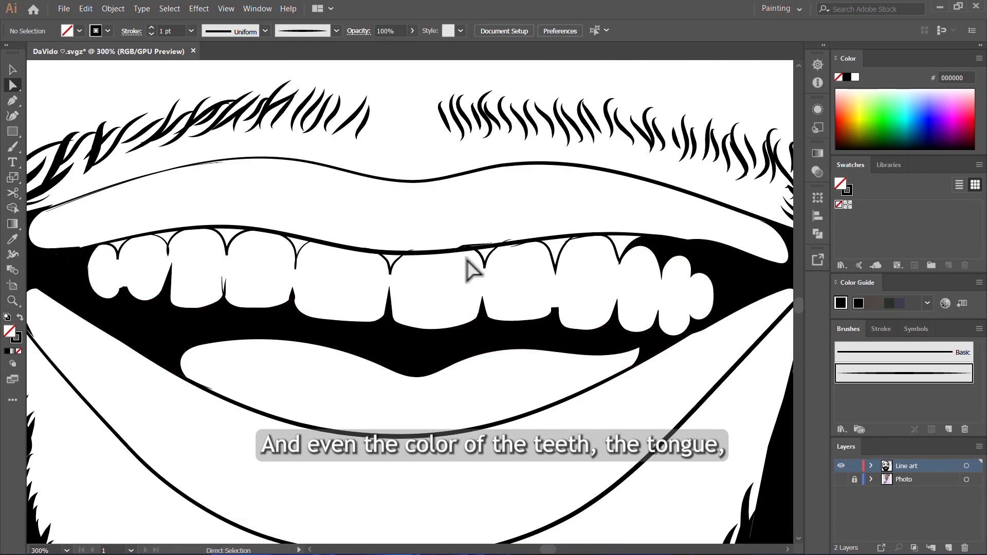
scroll(408, 254, "down", 5)
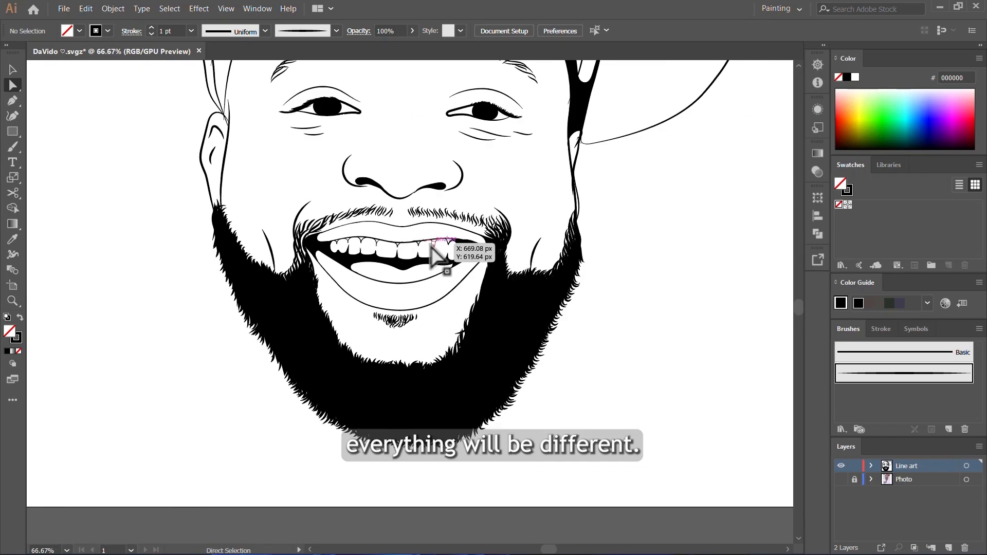
scroll(378, 249, "up", 5)
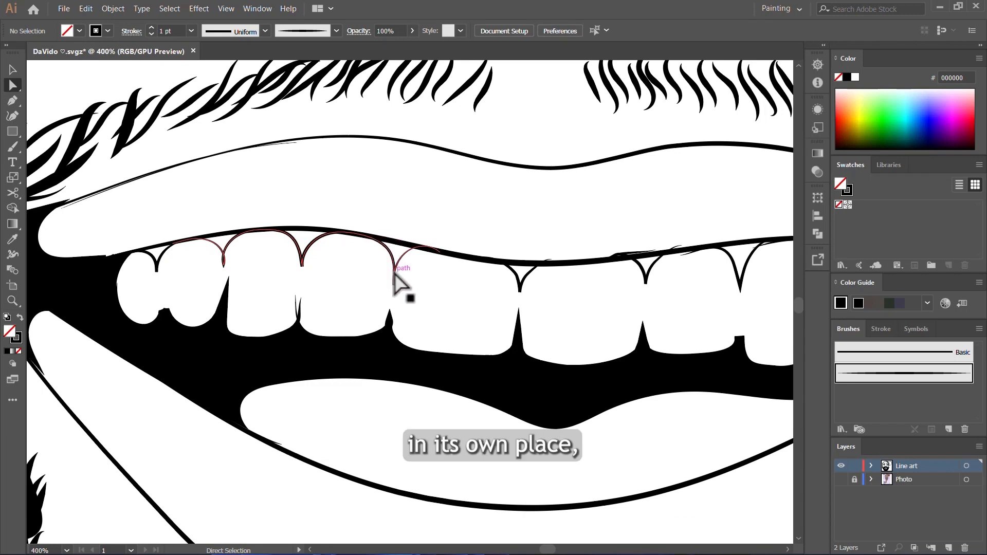
scroll(393, 275, "down", 5)
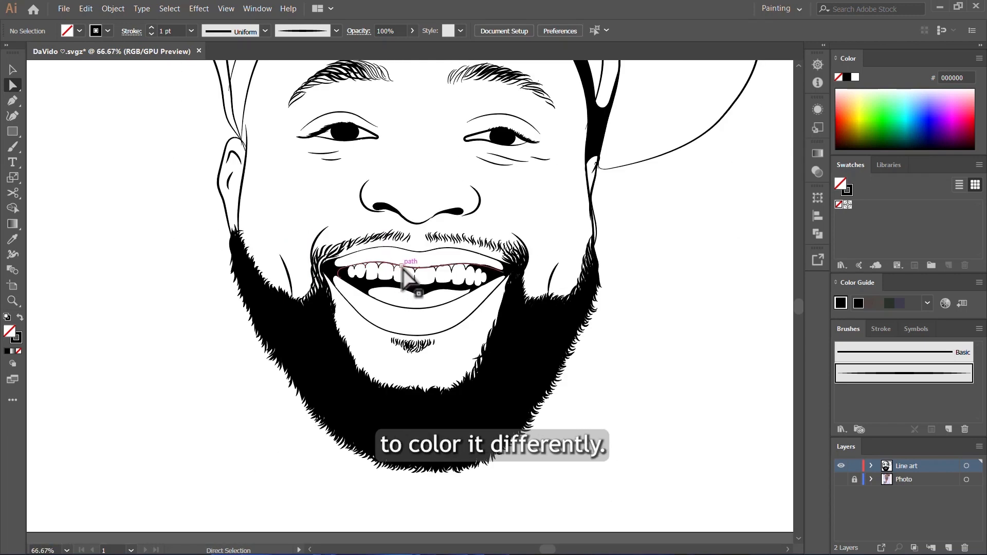
scroll(483, 311, "up", 3)
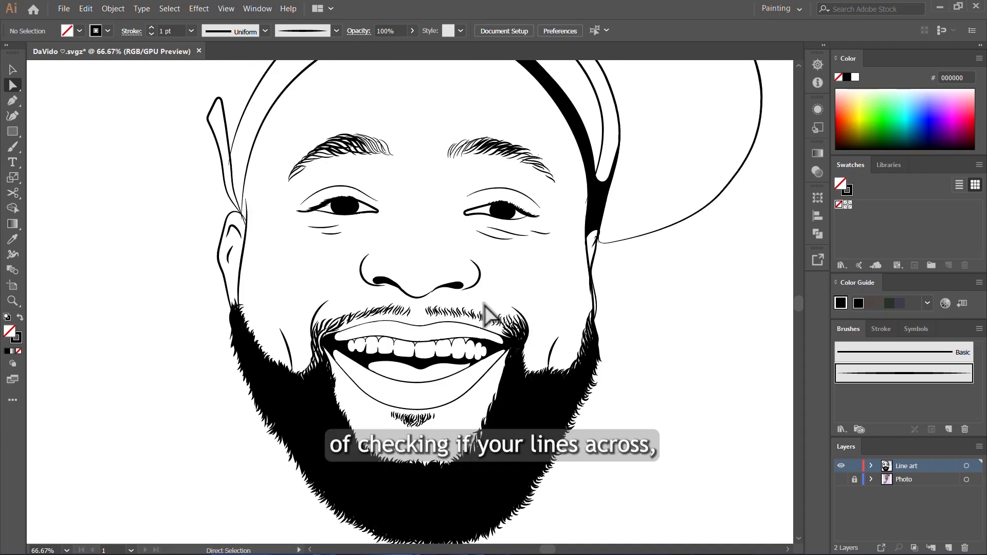
scroll(486, 311, "up", 3)
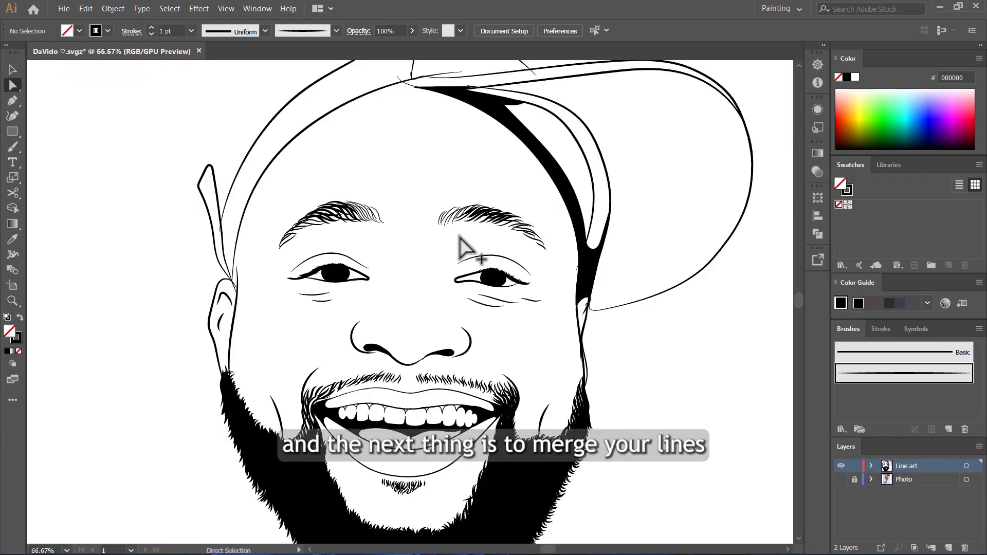
scroll(331, 221, "down", 2)
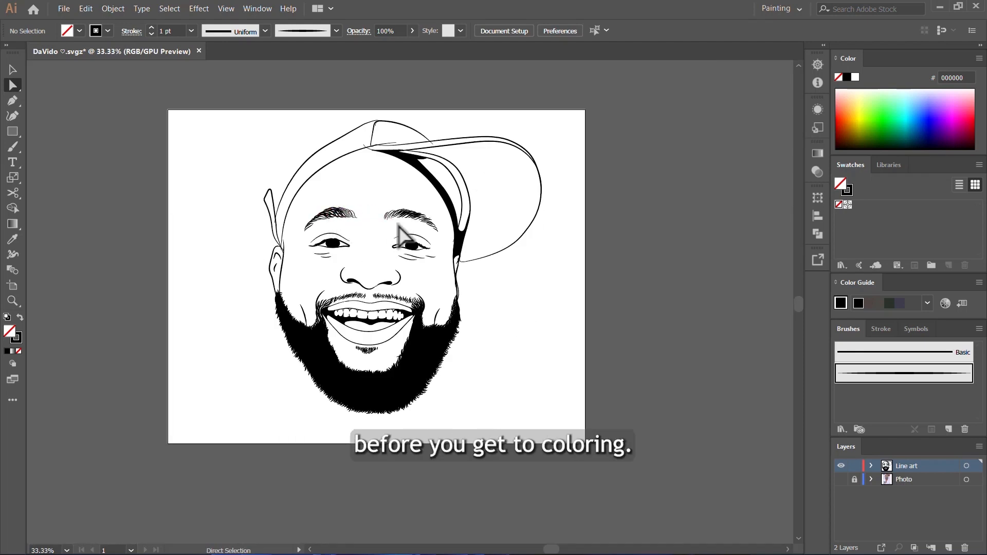
- Select the entire portrait line art with the Selection tool and apply Expand Appearance to it
key("v")
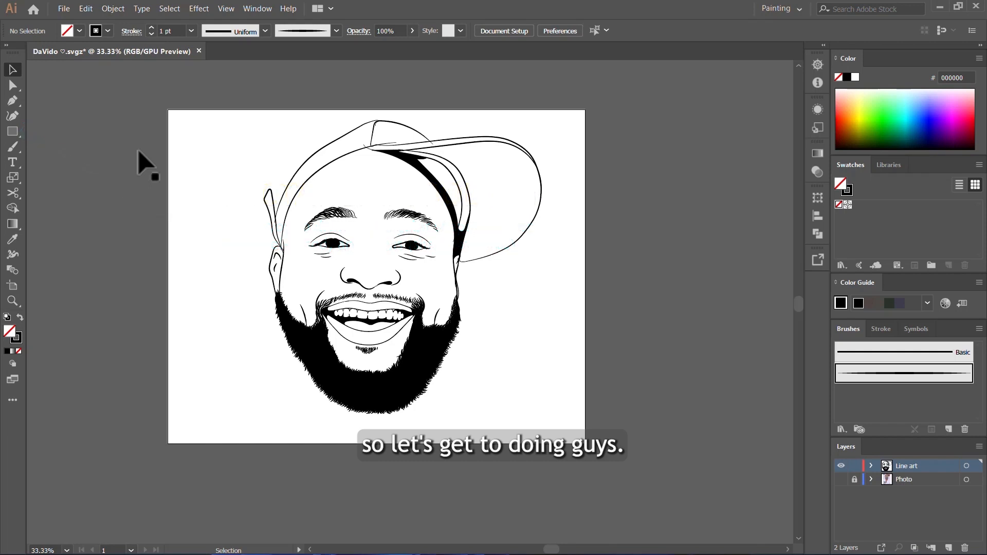
left_click(14, 70)
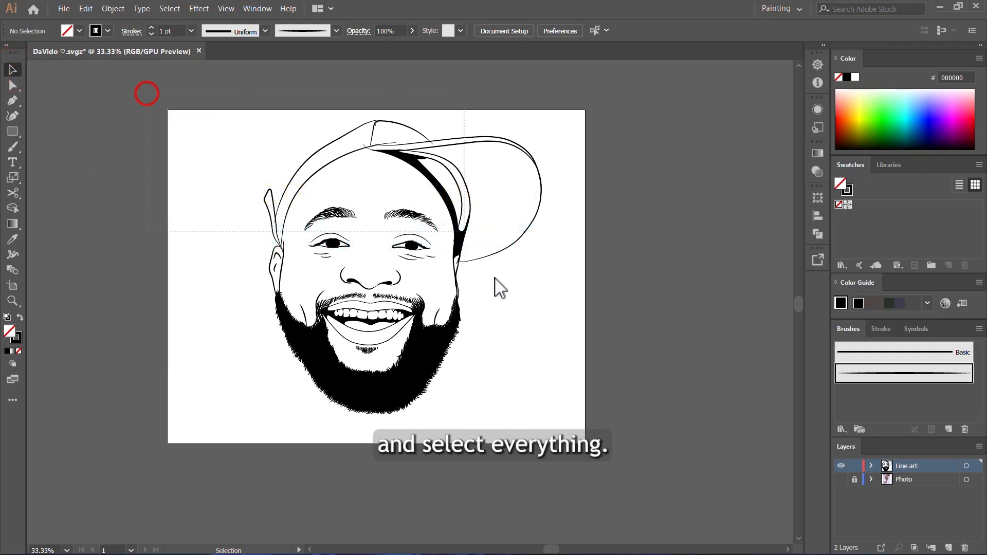
mouse_move(496, 279)
left_mouse_down()
mouse_move(623, 479)
mouse_move(677, 476)
left_mouse_up()
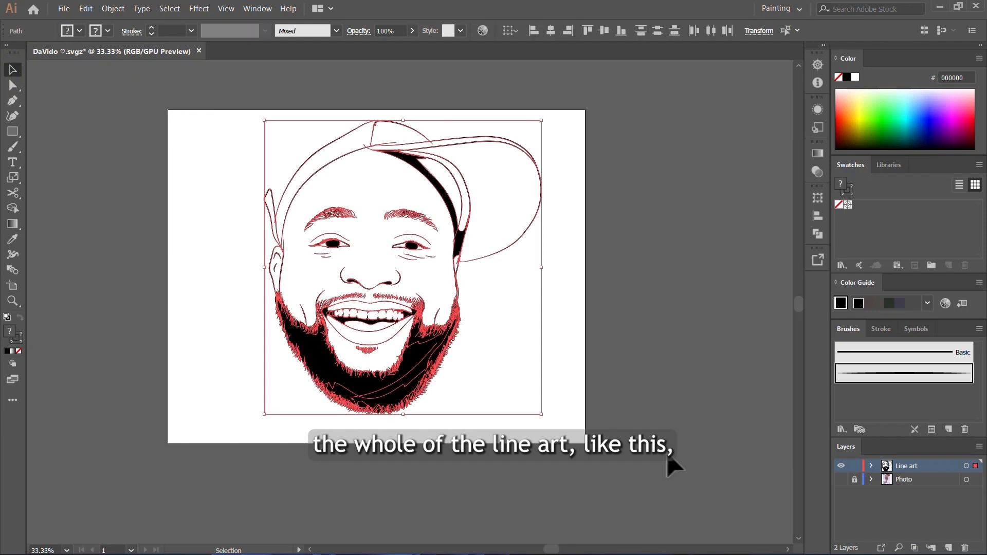
left_click(111, 11)
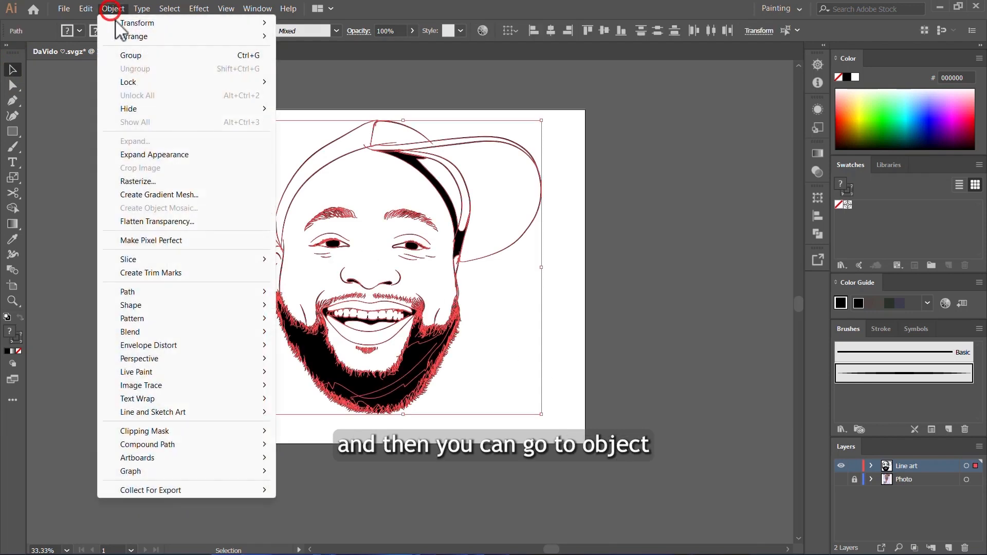
left_click(168, 156)
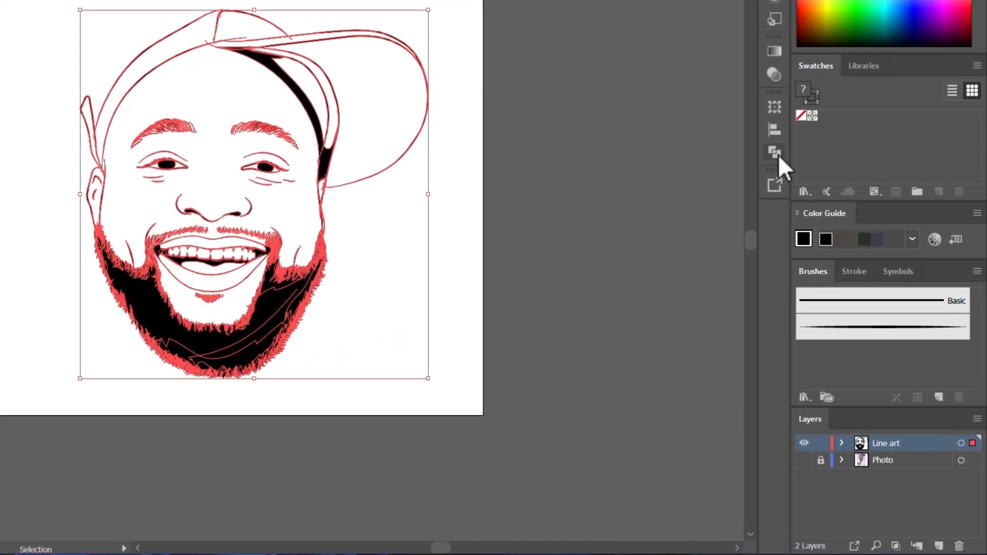
- Combine the expanded line art using the Pathfinder Merge operation and clear the selection
left_click(775, 153)
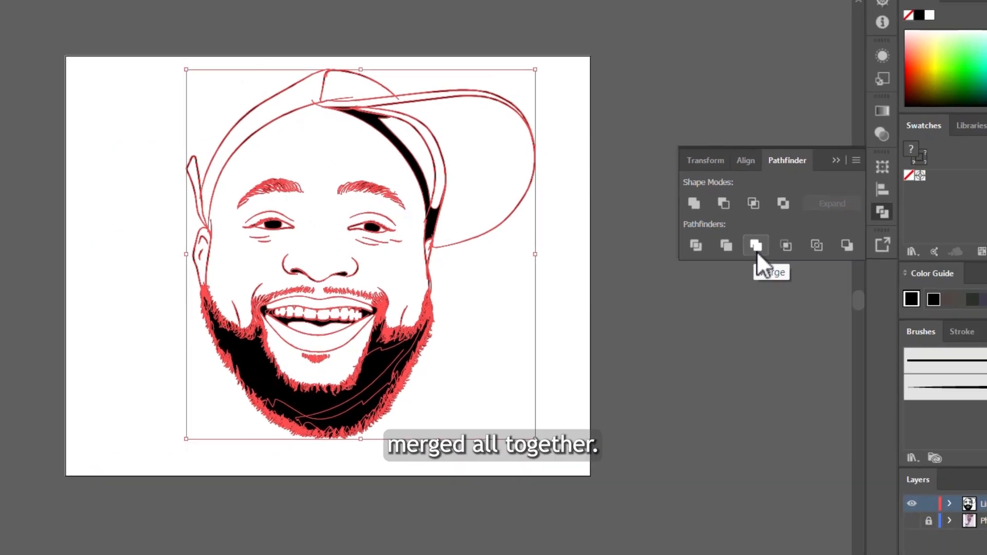
left_click(756, 251)
left_click(671, 284)
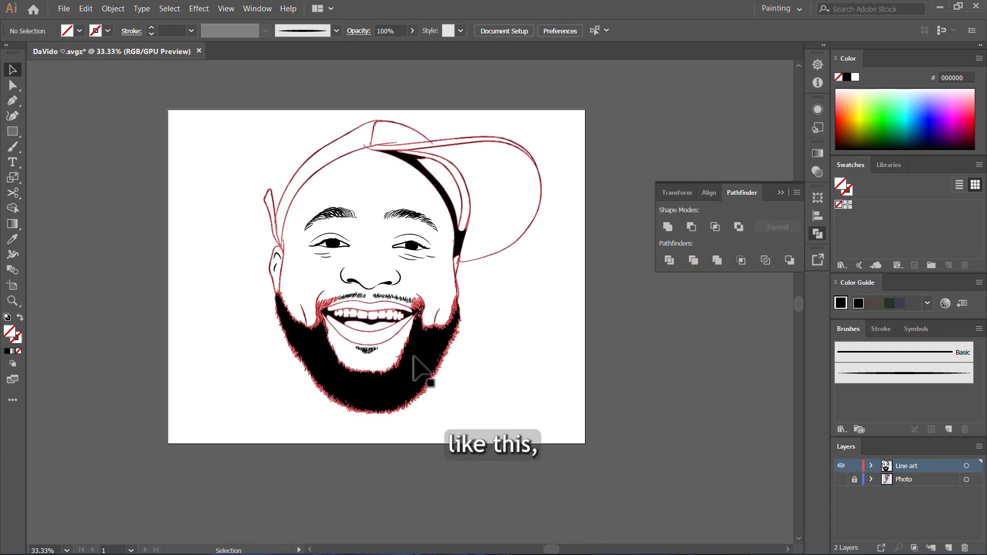
left_click_drag(414, 355, 516, 355)
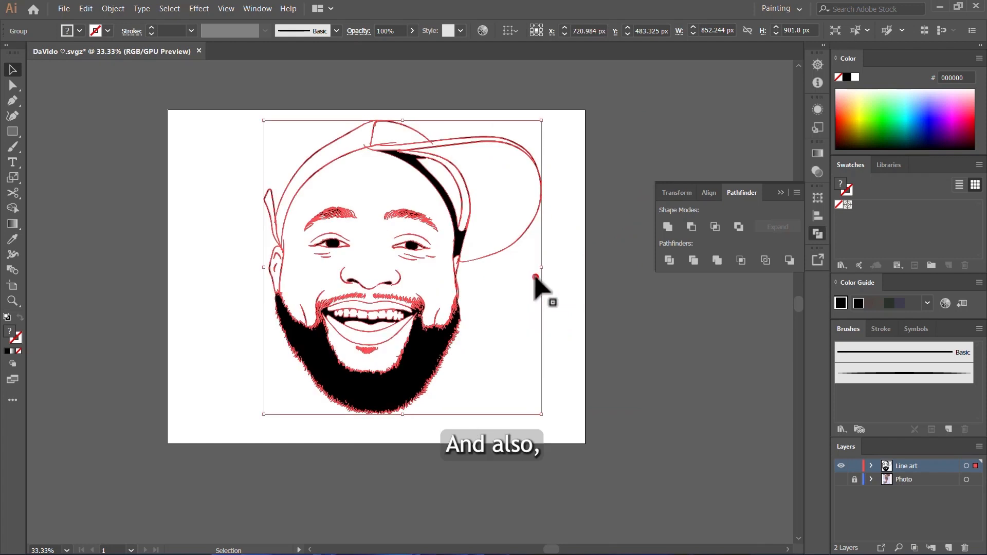
left_click(535, 277)
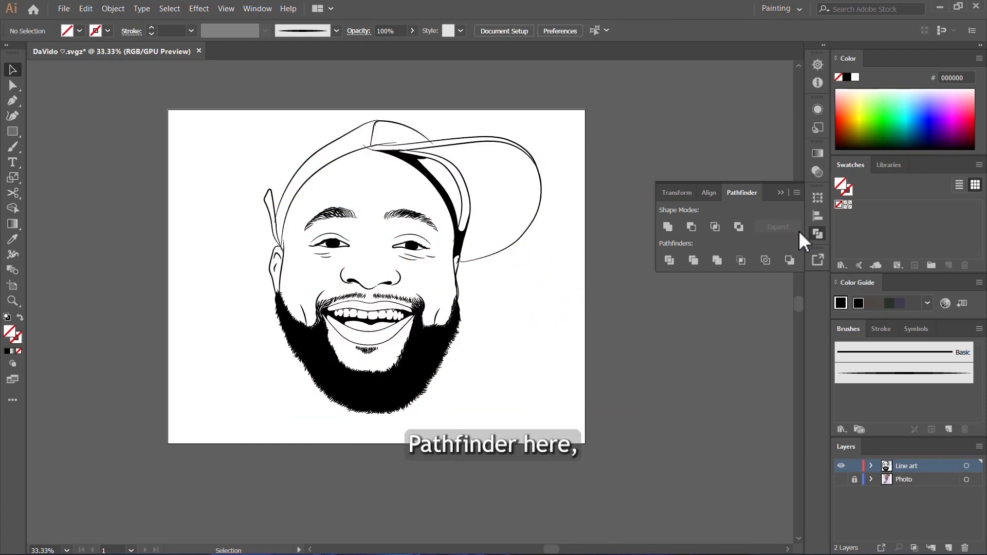
left_click(248, 4)
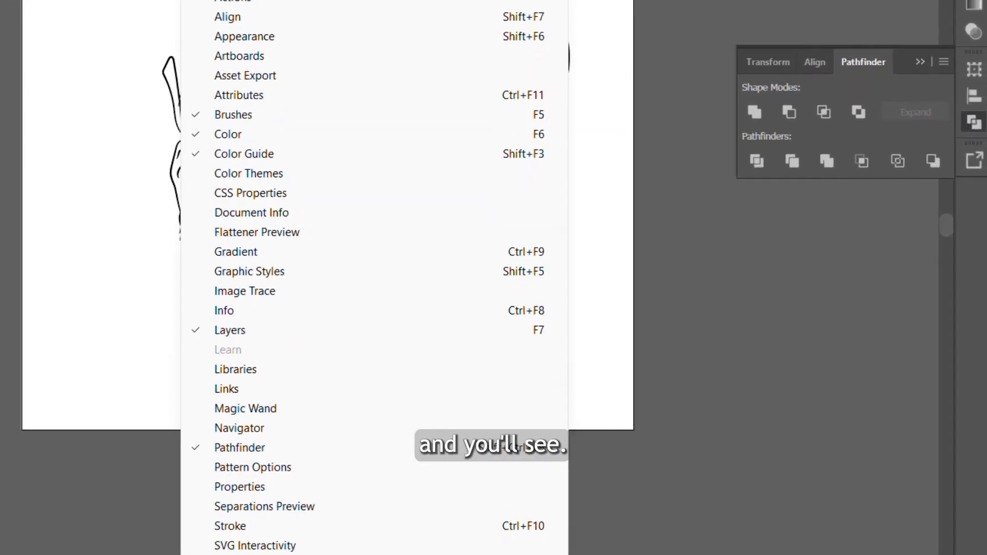
scroll(286, 285, "down", 5)
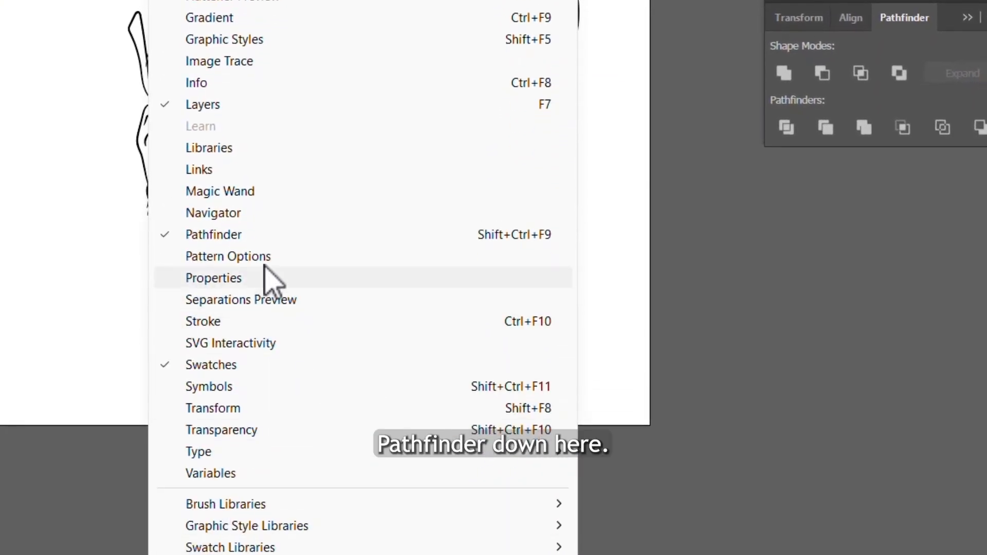
left_click(598, 338)
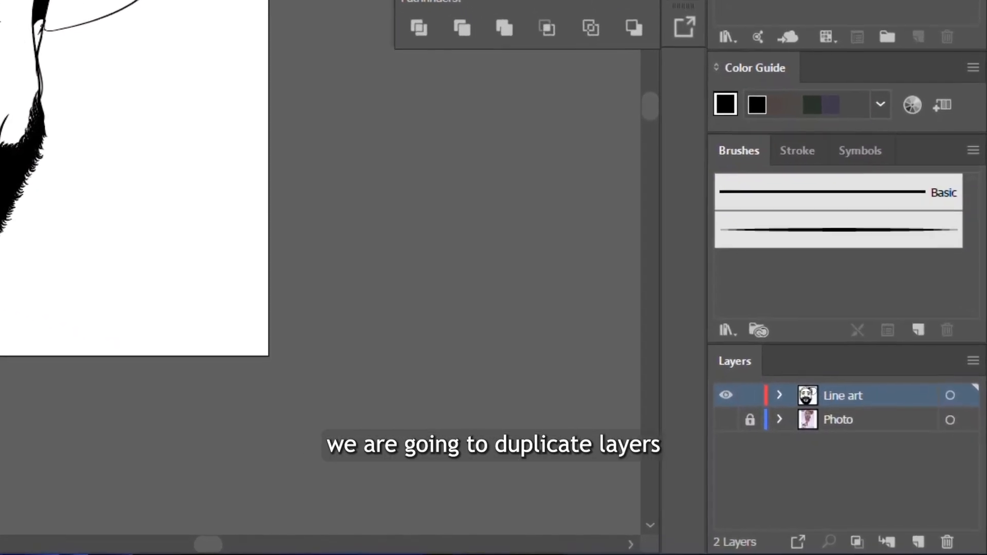
- Duplicate the Line art layer and lock the copy, with the original Line art layer active for editing
left_click(881, 419)
left_click_drag(843, 374, 908, 535)
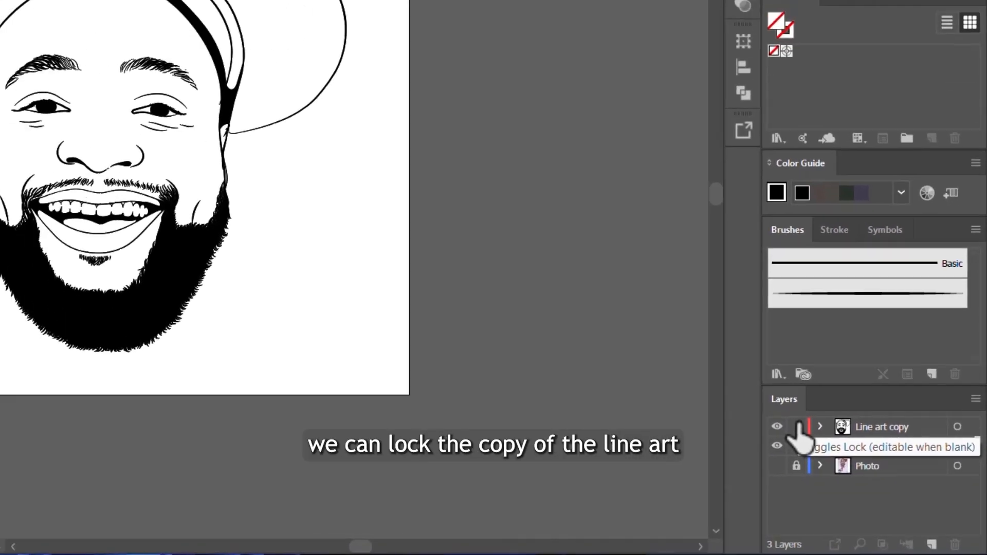
left_click(798, 426)
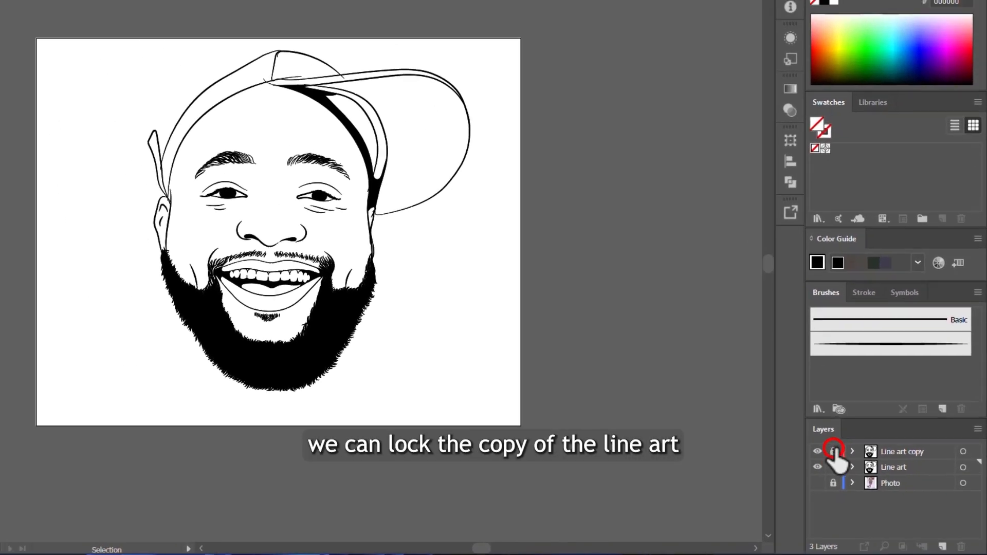
left_click(893, 446)
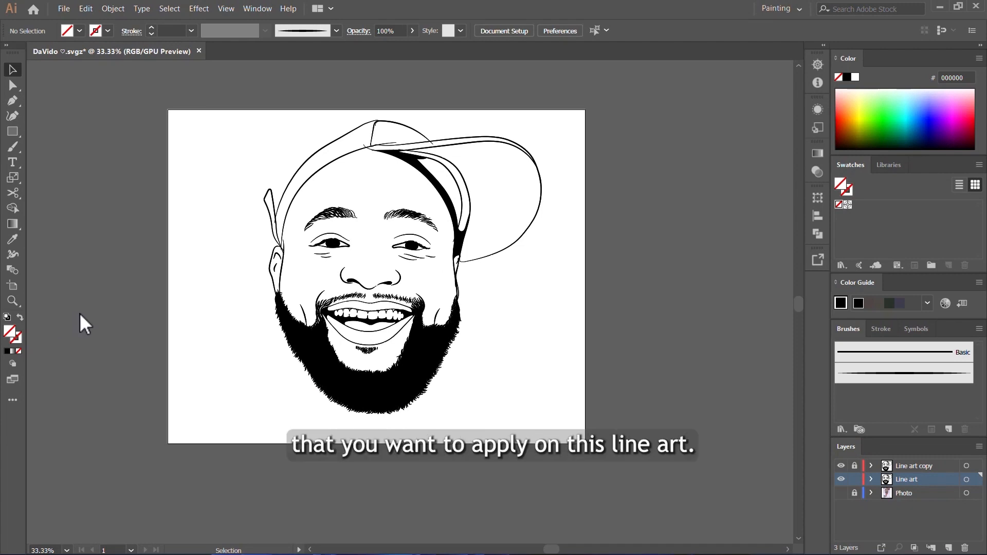
- Set the fill colour to the brown skin tone 725A51
double_click(10, 338)
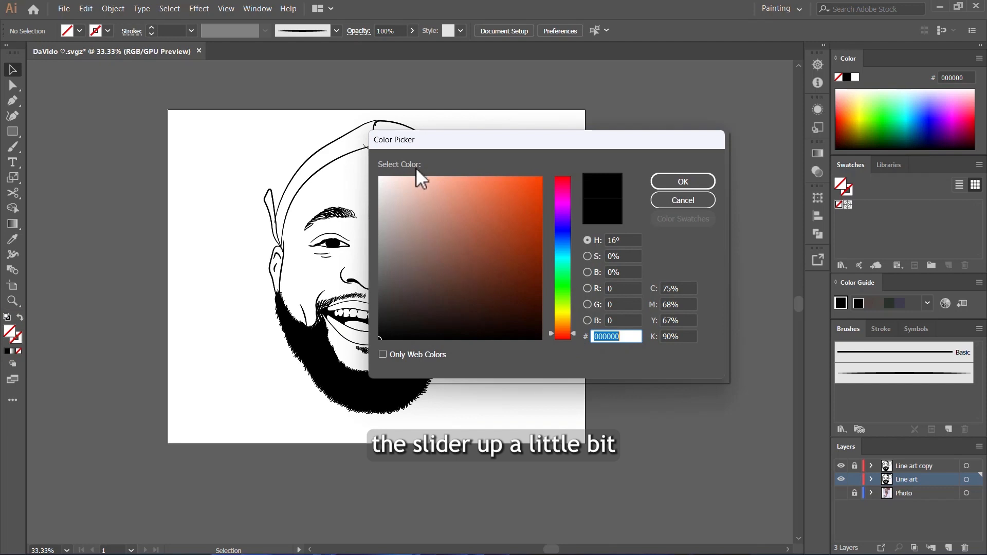
left_click_drag(418, 299, 419, 267)
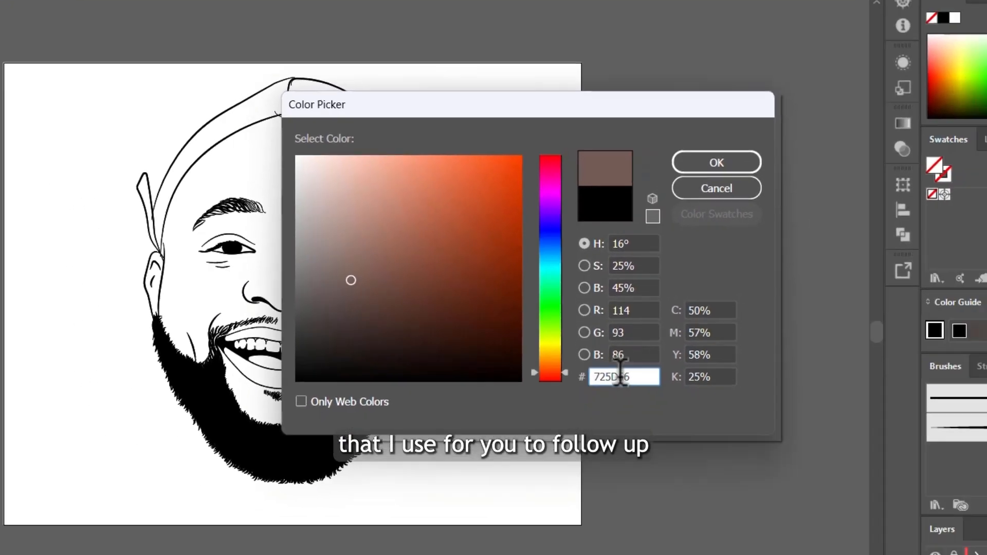
left_click_drag(305, 290, 394, 288)
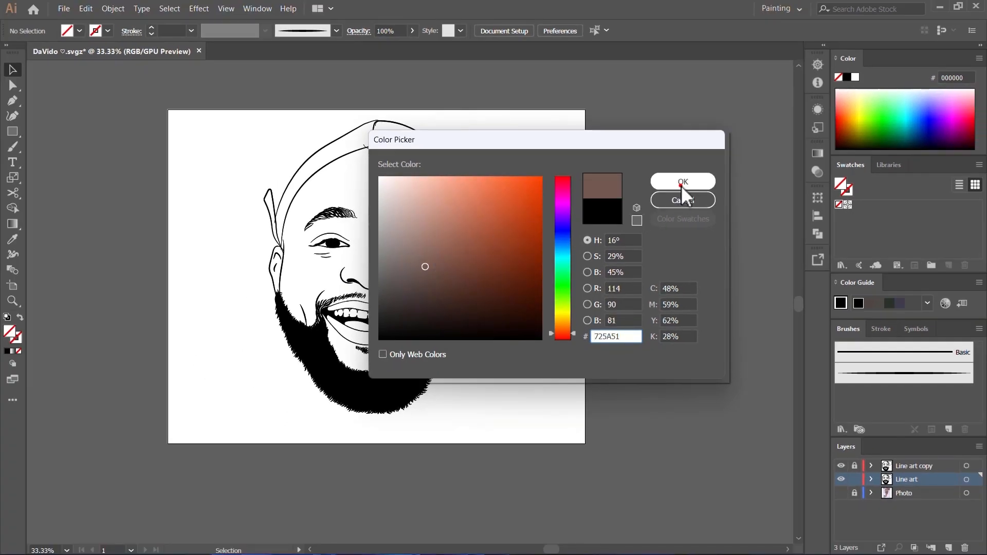
left_click(681, 183)
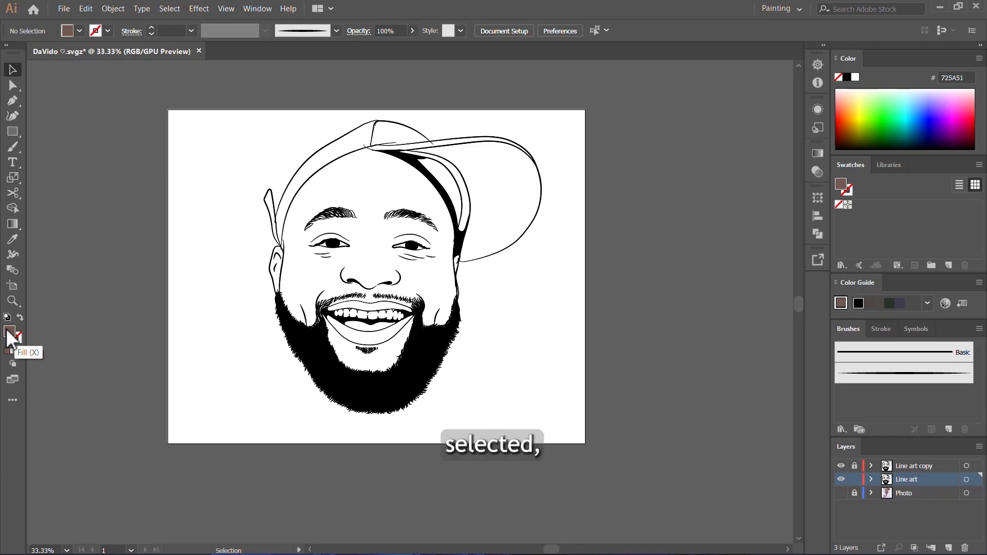
- Draw a filled rectangle about 1381 × 1077 px that covers the portrait and extends past the artboard edges
left_click(12, 131)
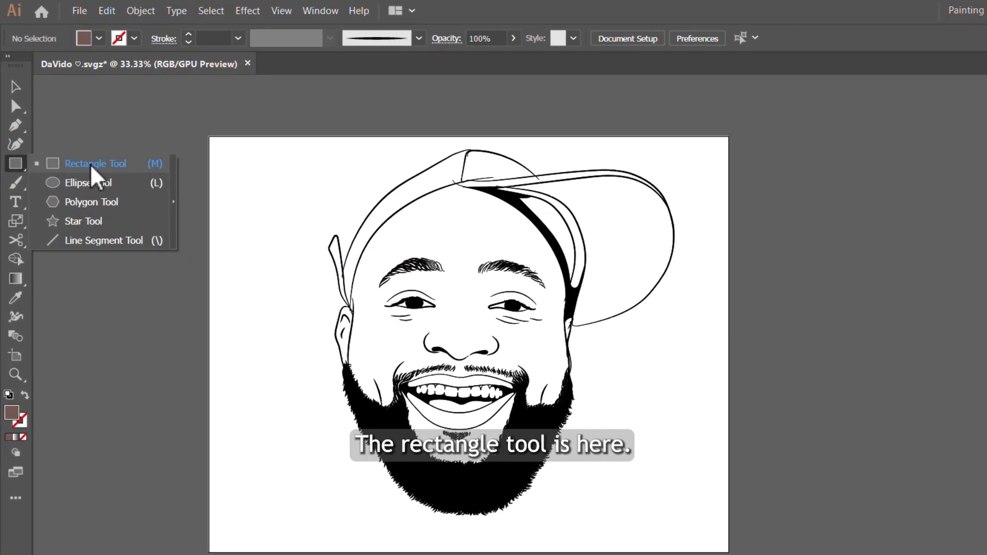
left_click(14, 166)
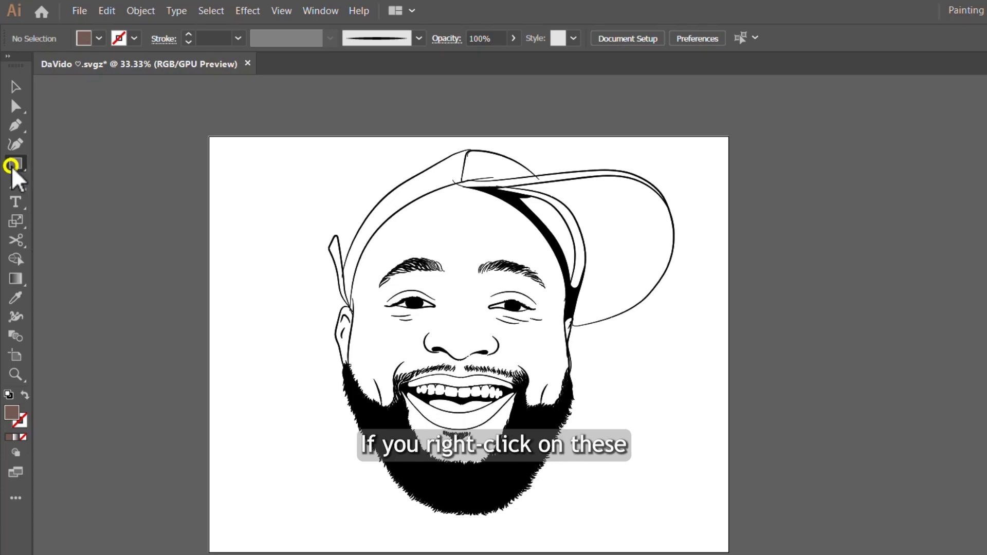
right_click(13, 164)
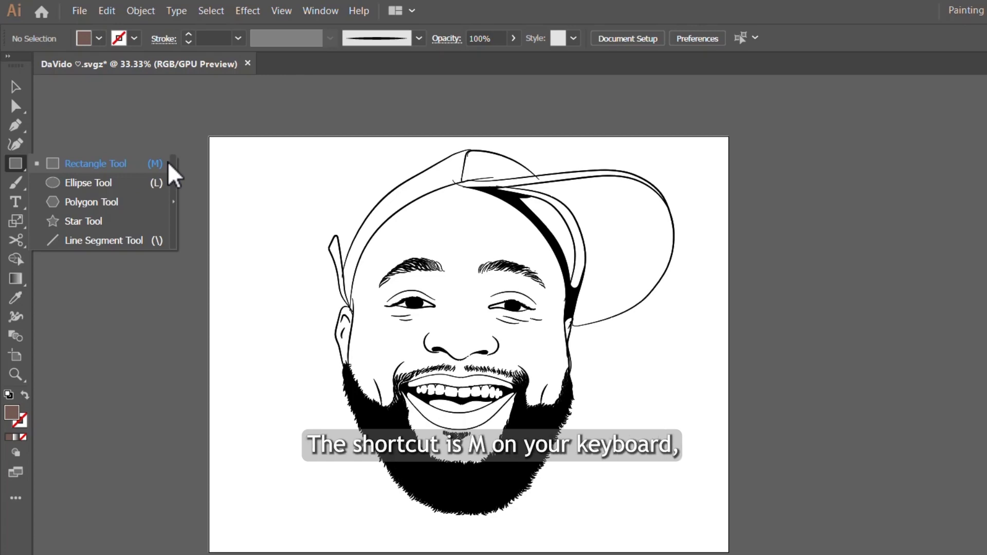
left_click(112, 162)
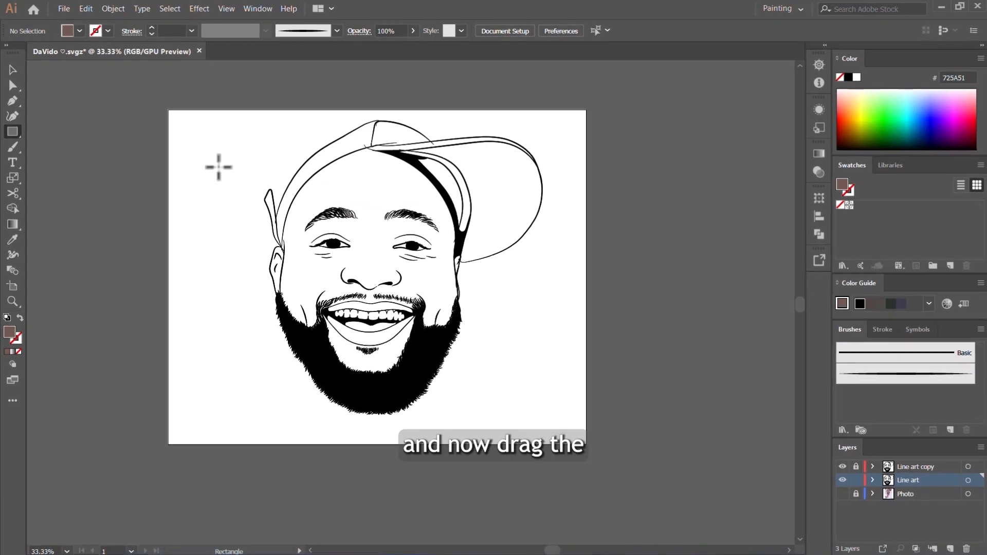
left_click_drag(160, 102, 610, 452)
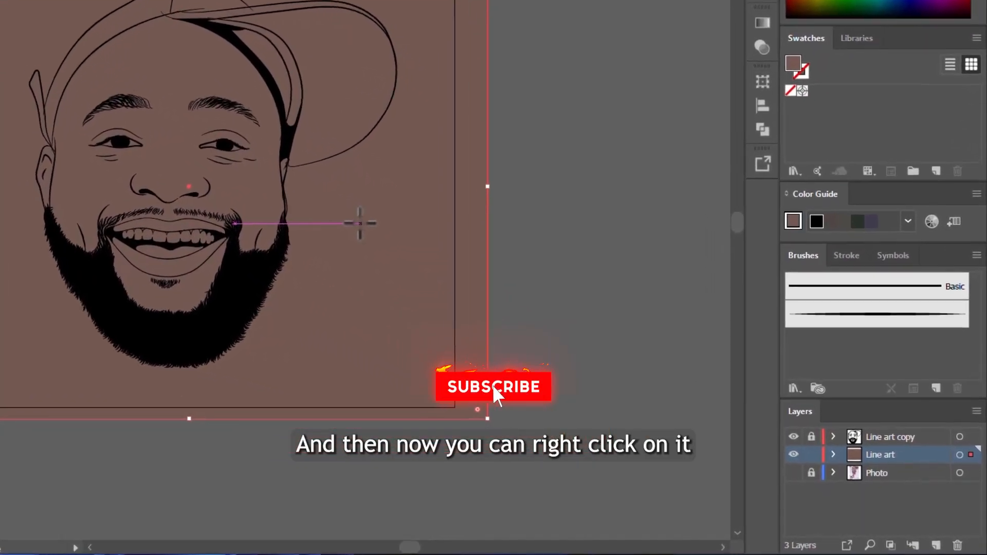
- Send the brown rectangle to the back, behind the line art on its layer
right_click(368, 205)
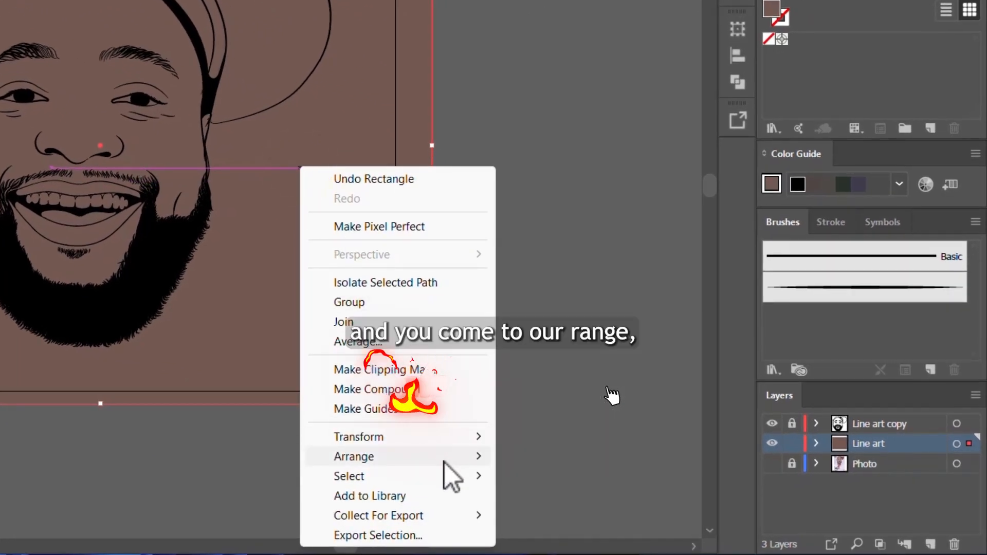
mouse_move(444, 462)
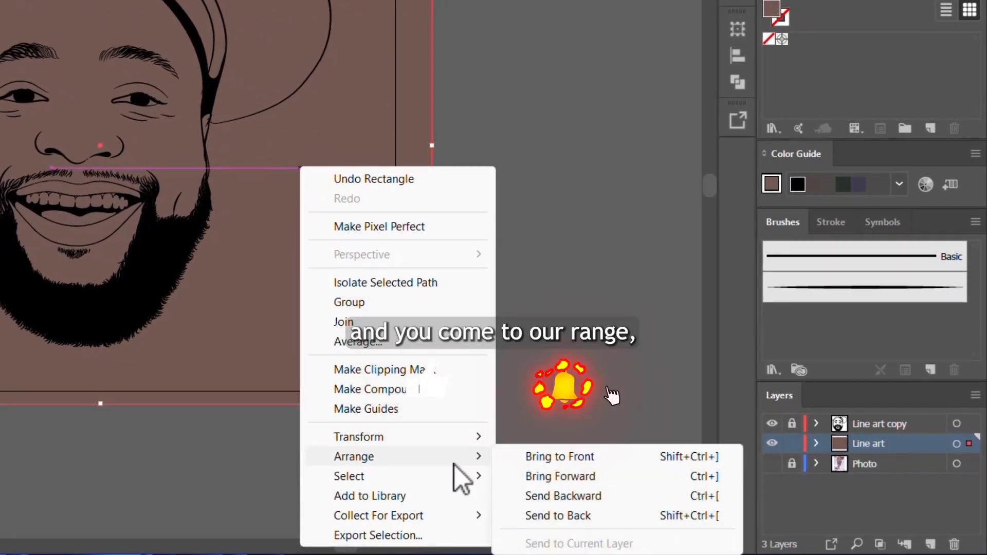
left_click(560, 514)
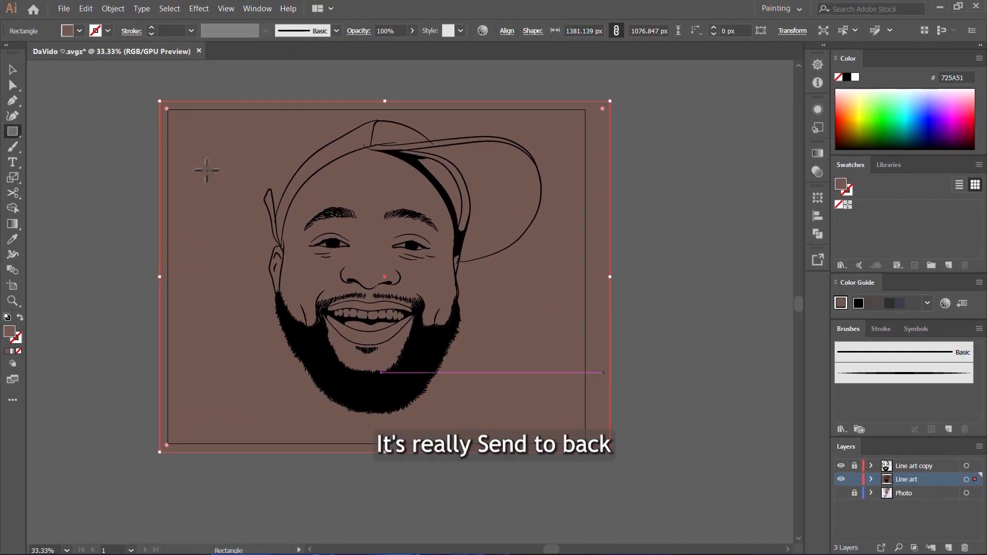
- Select the brown rectangle together with the unlocked line art and combine them using the Pathfinder Merge operation
left_click(13, 69)
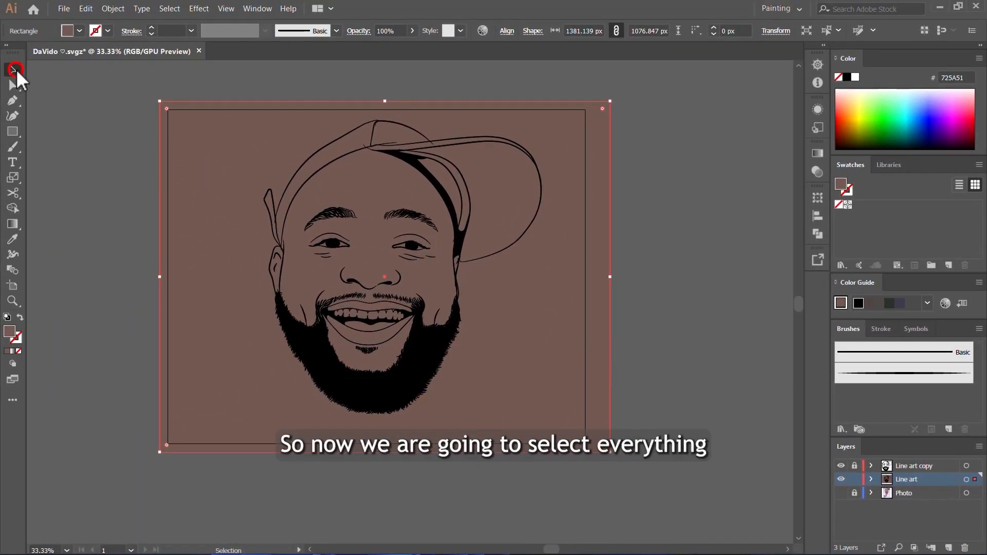
left_click(101, 72)
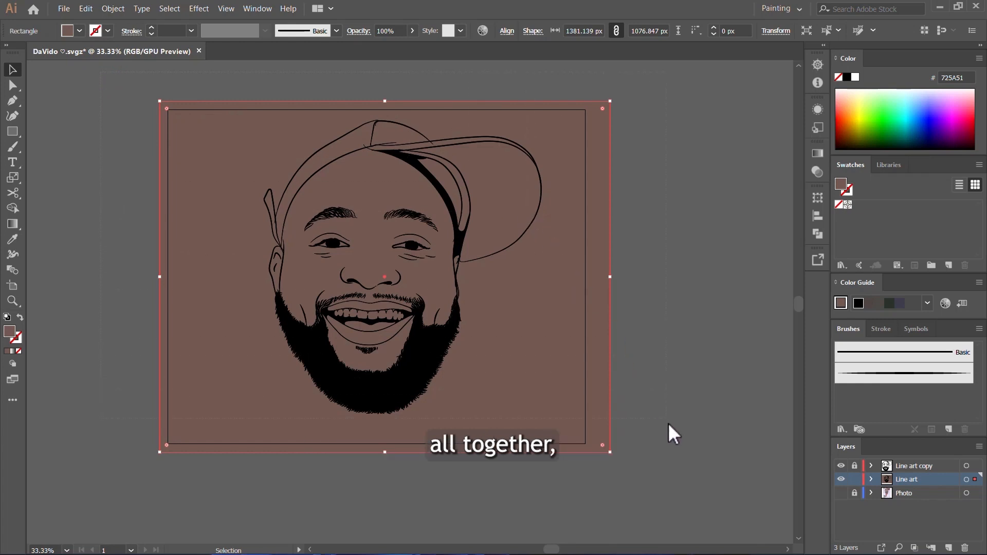
left_click_drag(100, 72, 668, 423)
left_click(818, 234)
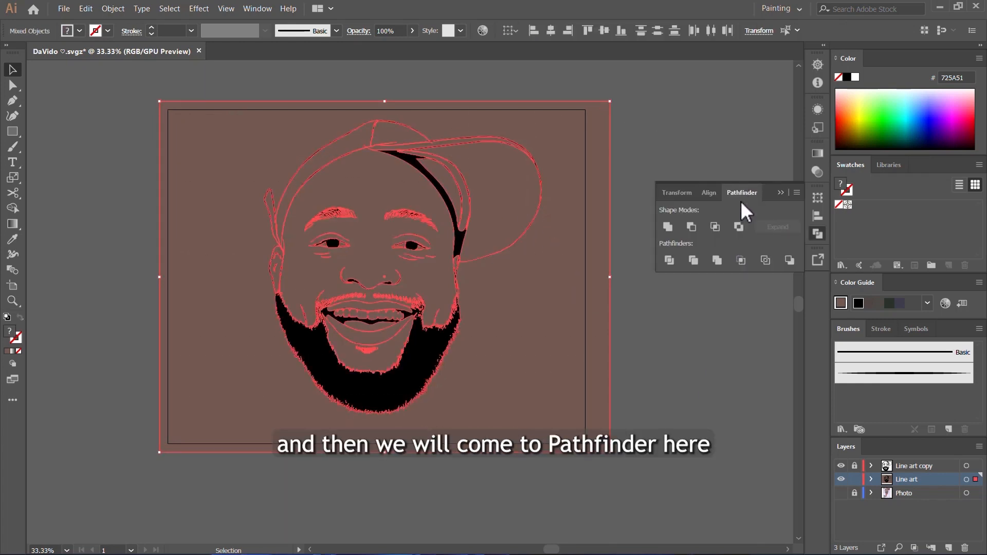
left_click(718, 261)
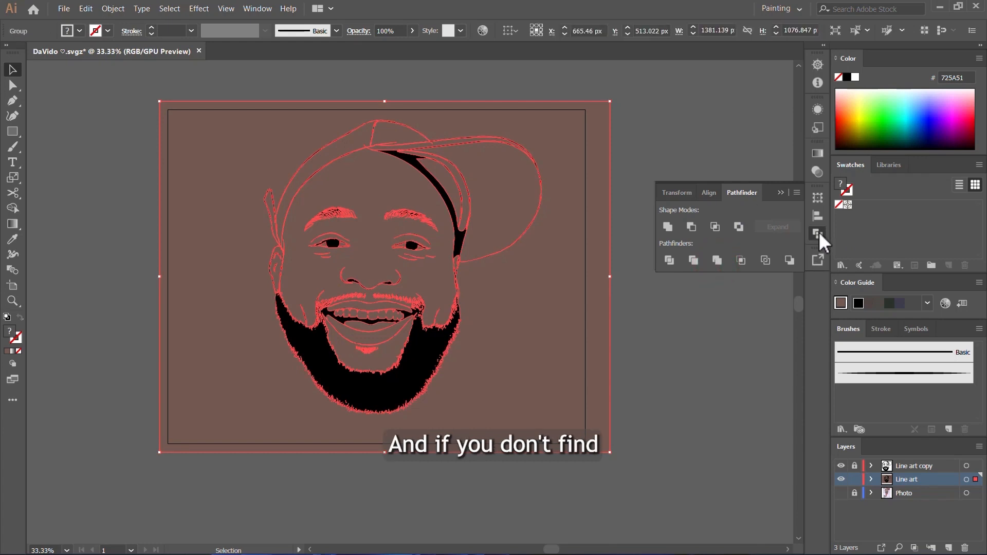
left_click(820, 239)
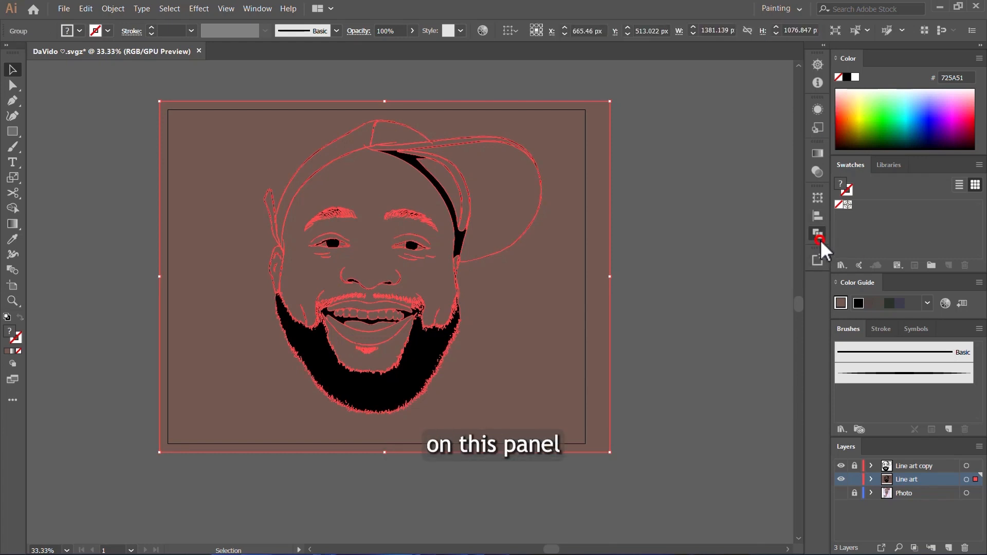
left_click(265, 7)
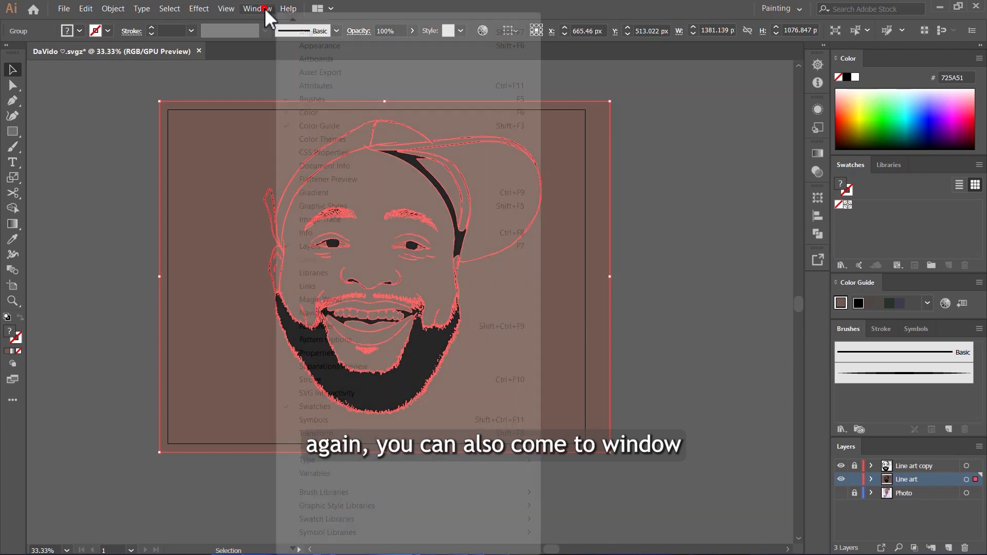
left_click(292, 549)
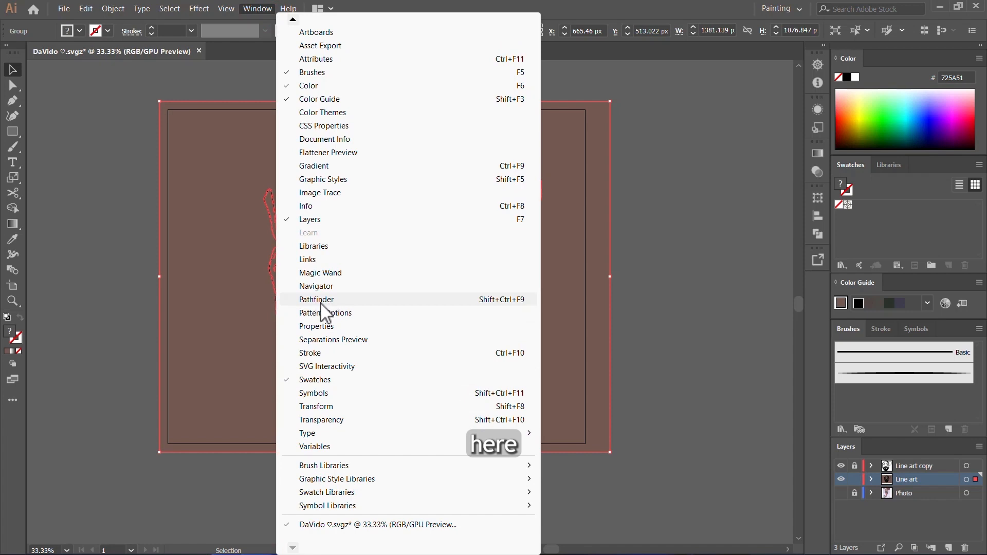
- Isolate the merged group and delete the brown background area surrounding the portrait
right_click(514, 288)
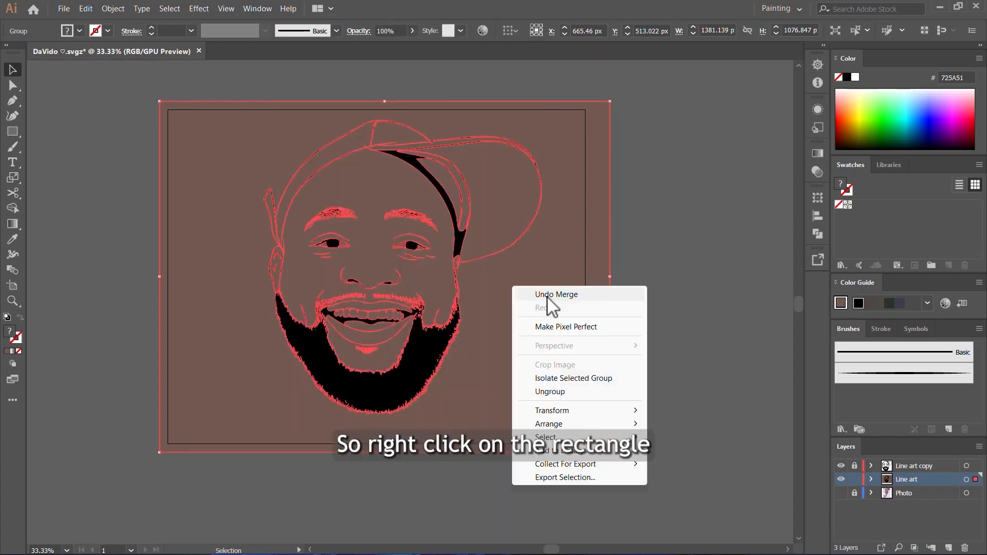
left_click(561, 380)
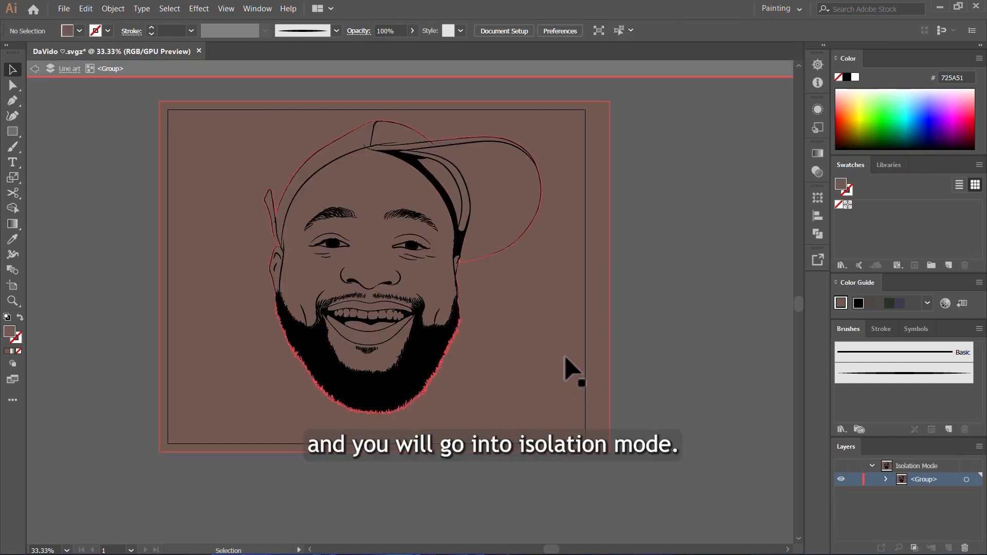
left_click(554, 343)
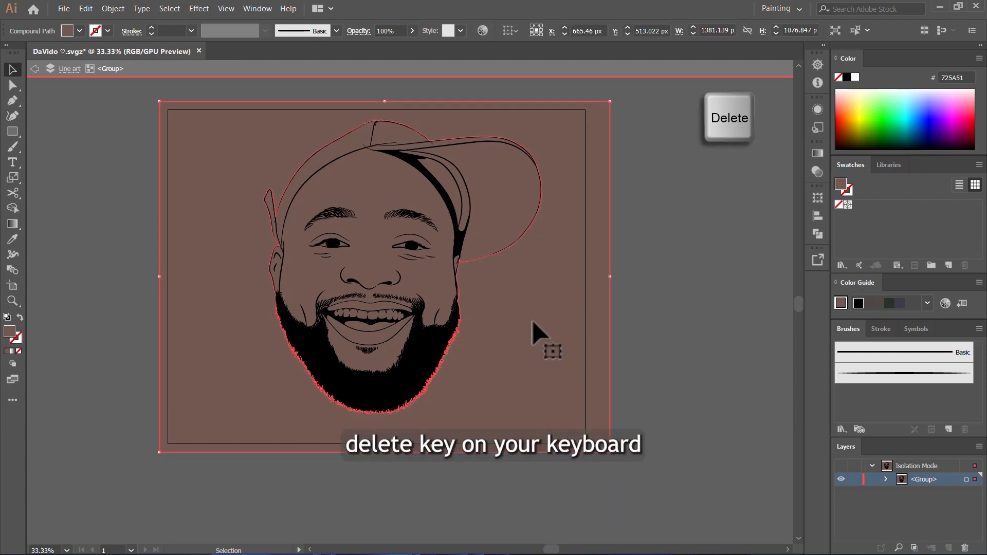
key("Delete")
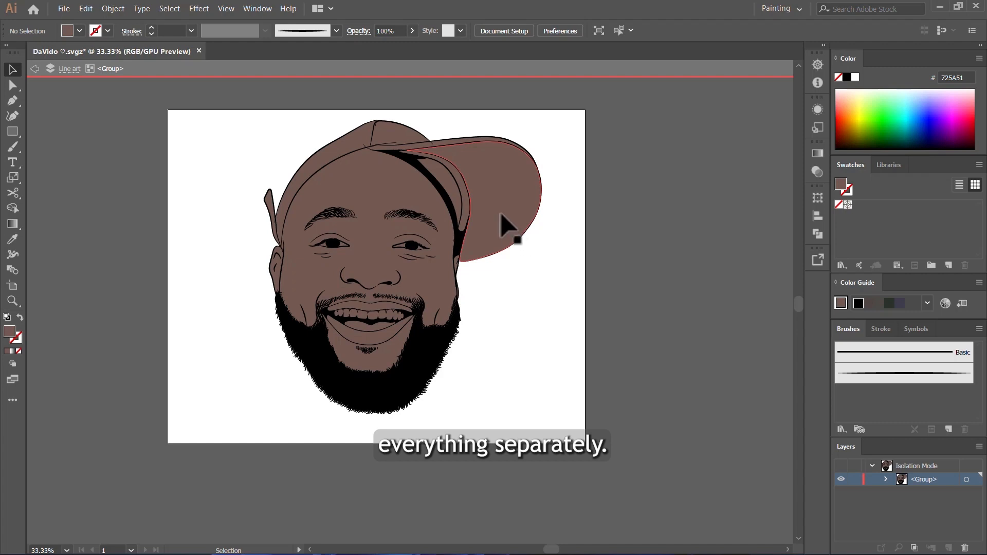
- Select the cap's crown panels, brim, brim edge and strap together and fill them with grey 919191
scroll(481, 188, "up", 1)
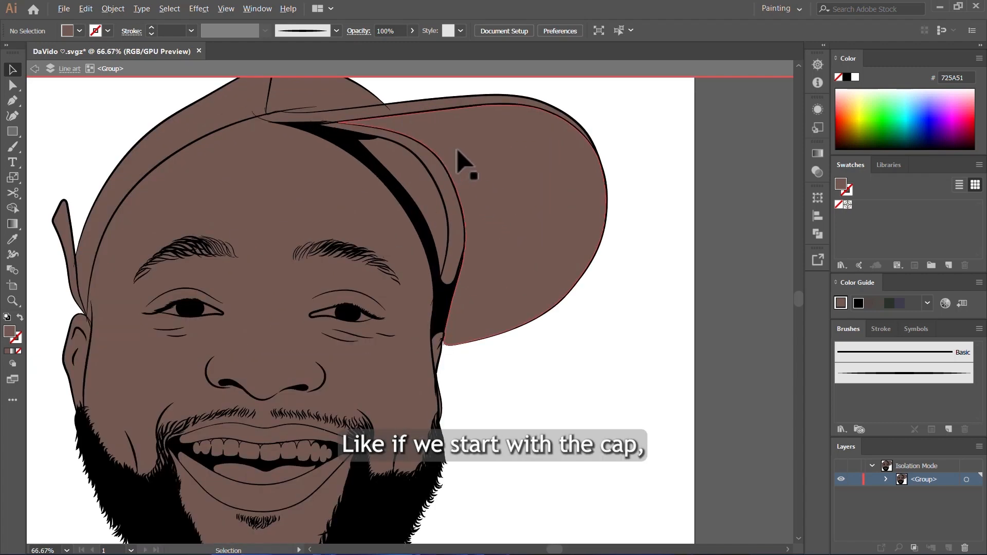
left_click(457, 151)
left_click(225, 108, "shift")
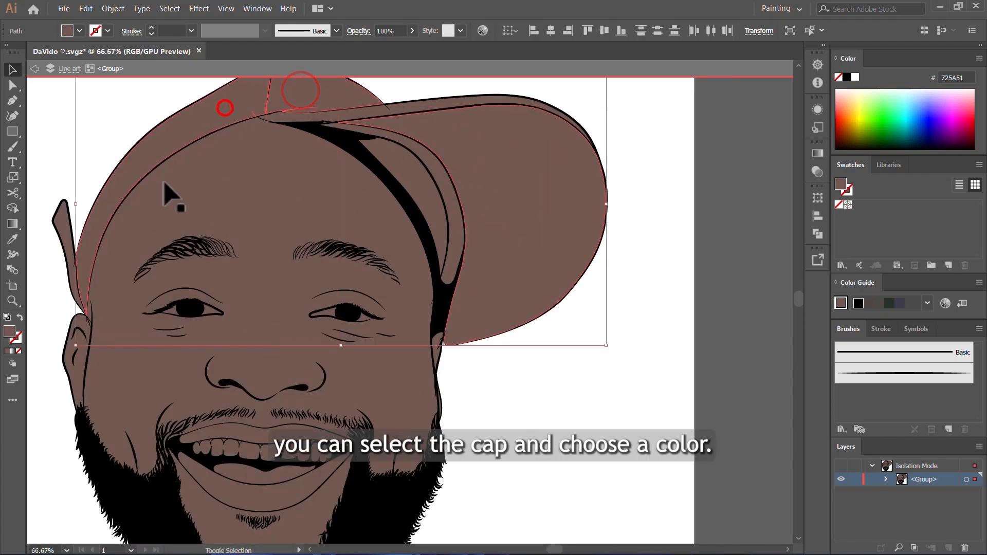
scroll(424, 259, "down", 2)
scroll(284, 249, "up", 3)
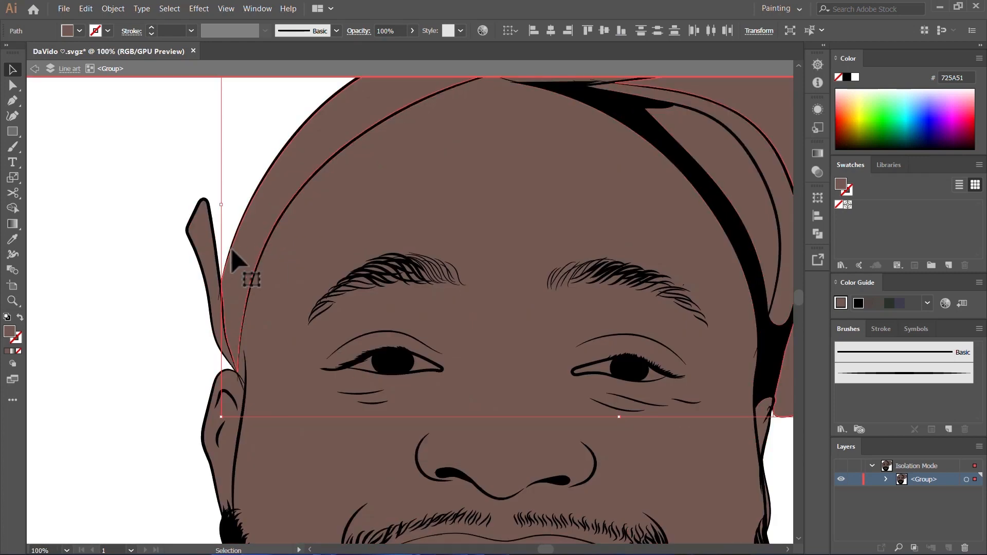
scroll(326, 288, "down", 3)
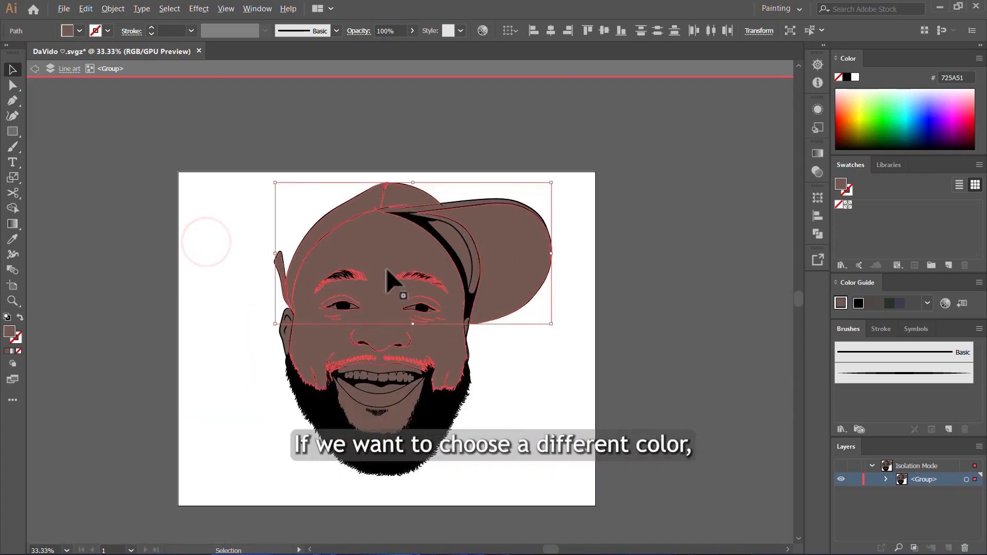
scroll(468, 221, "up", 3)
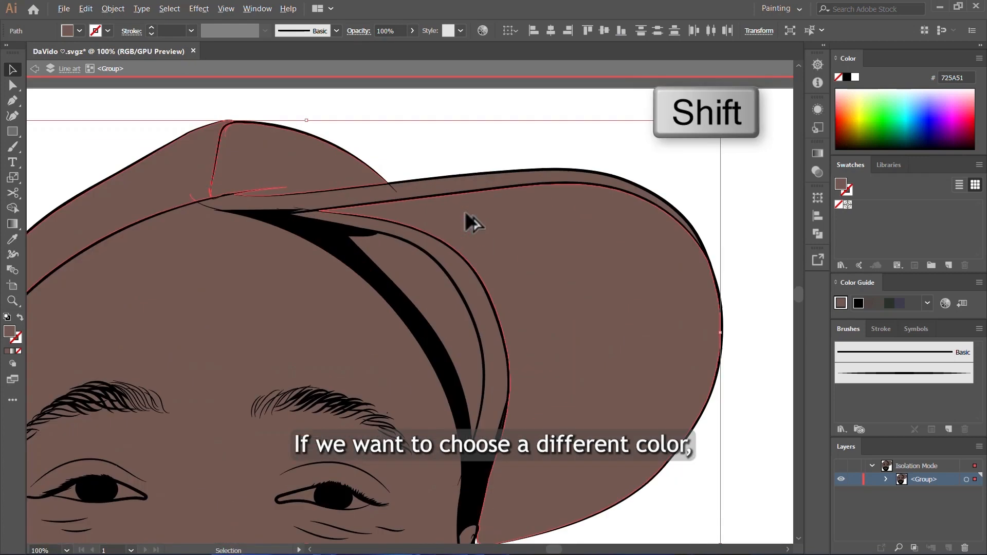
left_click(474, 186, "shift")
scroll(514, 306, "up", 3)
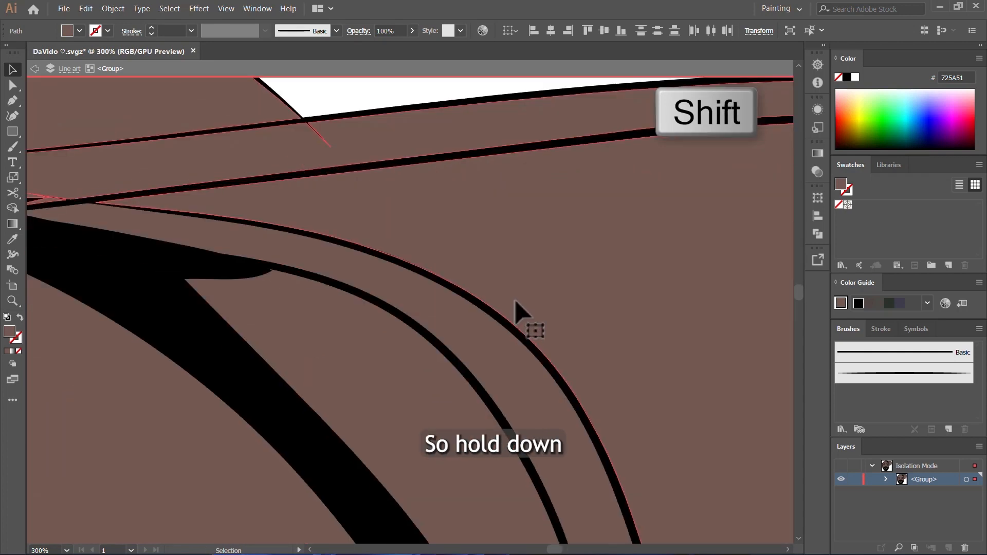
scroll(515, 292, "down", 4)
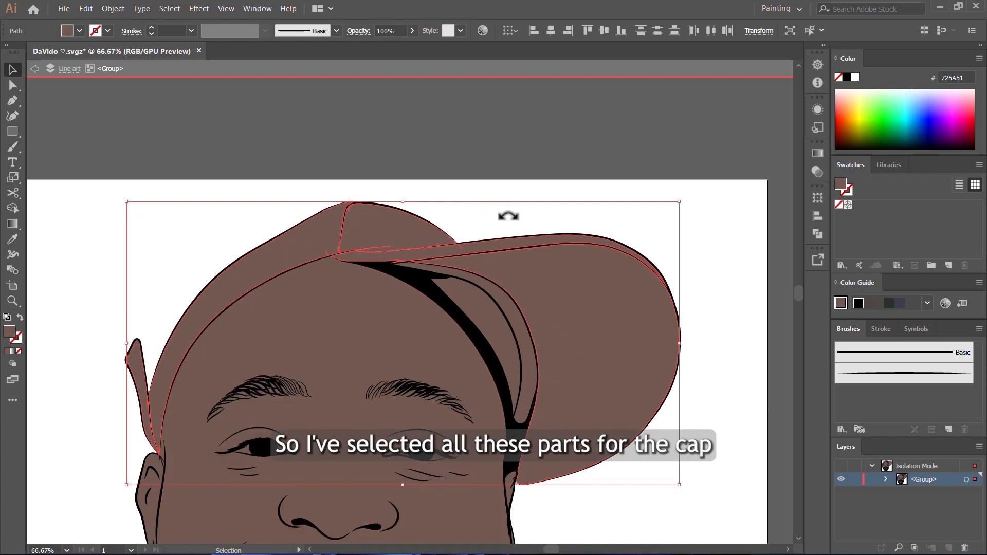
left_click(10, 330)
mouse_move(401, 254)
left_mouse_down()
mouse_move(373, 260)
mouse_move(375, 238)
mouse_move(378, 246)
left_mouse_up()
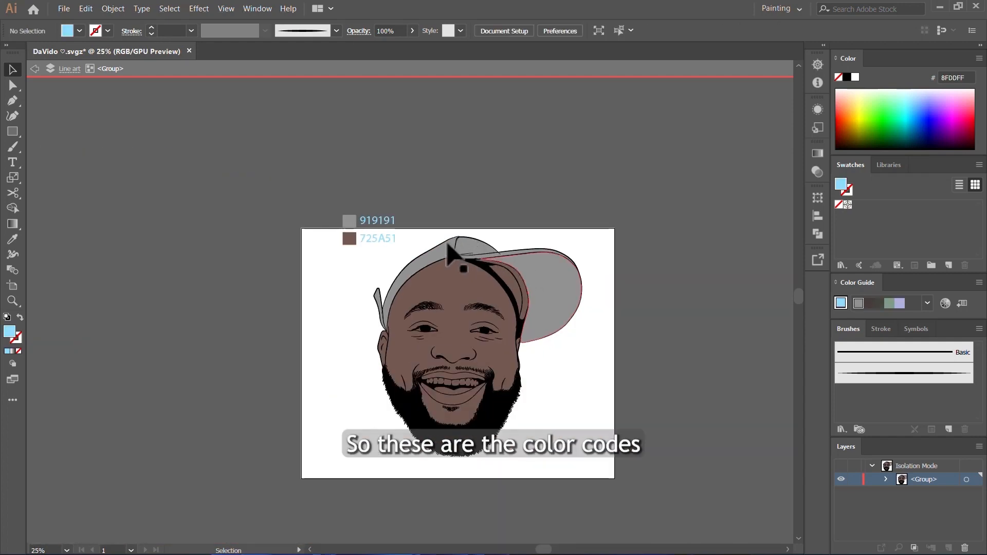
- Fill the narrow curved band on the inside of the cap, next to the brim, with near-black 1E1E1E
scroll(414, 239, "up", 3)
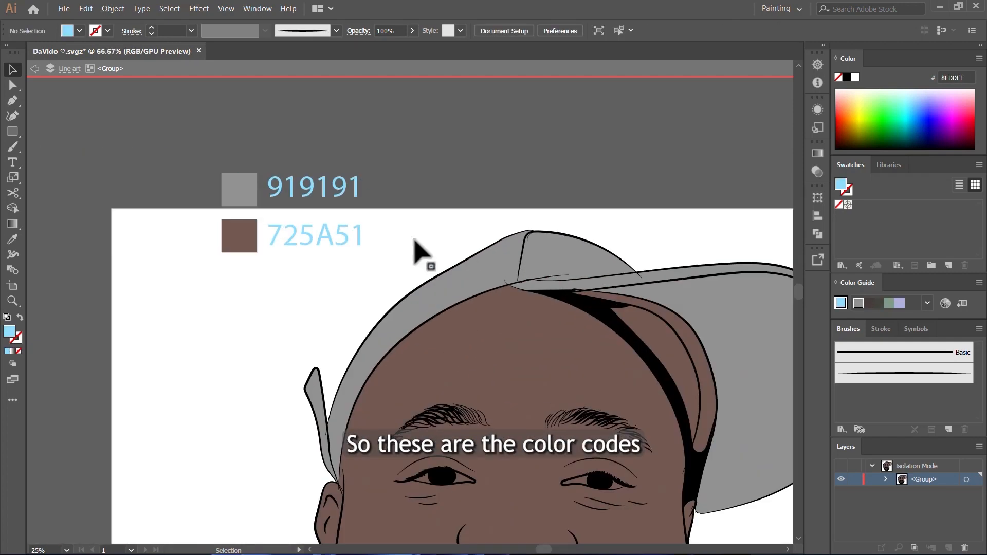
scroll(449, 268, "up", 3)
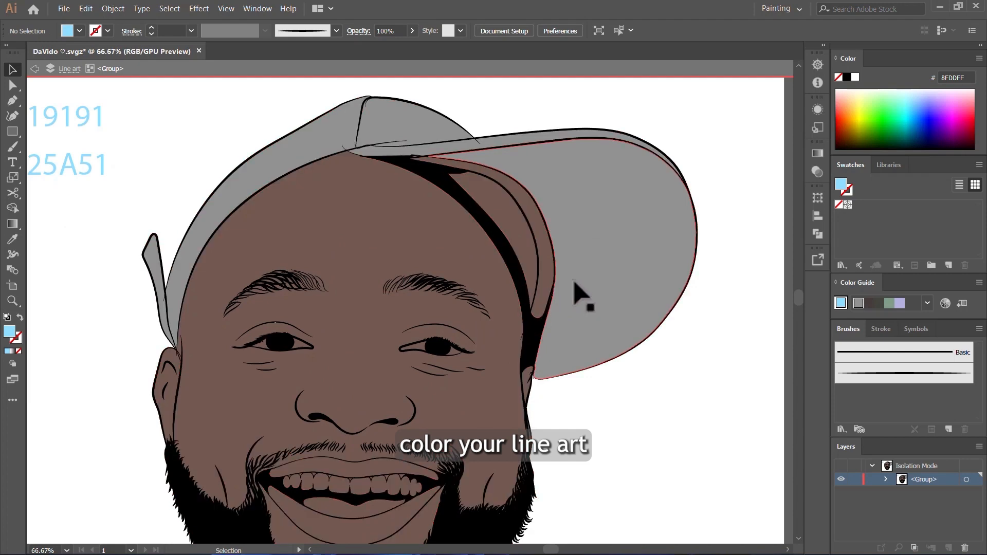
scroll(566, 309, "down", 3)
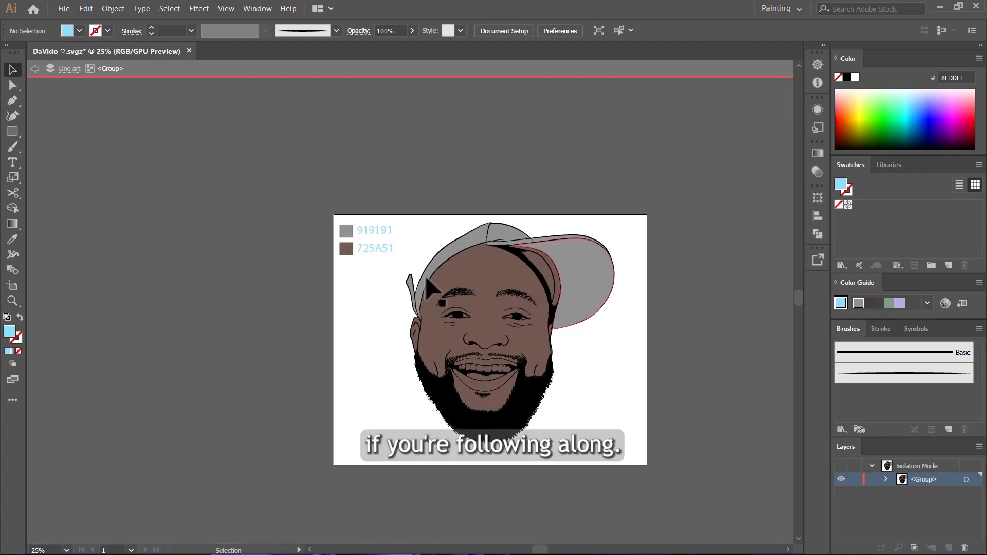
scroll(425, 278, "up", 5)
left_click(427, 253)
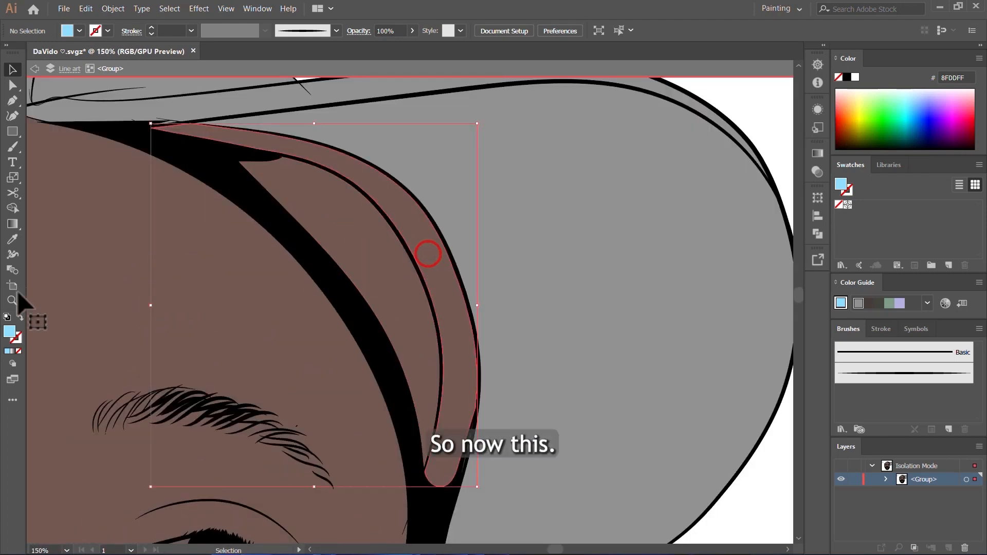
double_click(11, 332)
left_click_drag(412, 277, 372, 319)
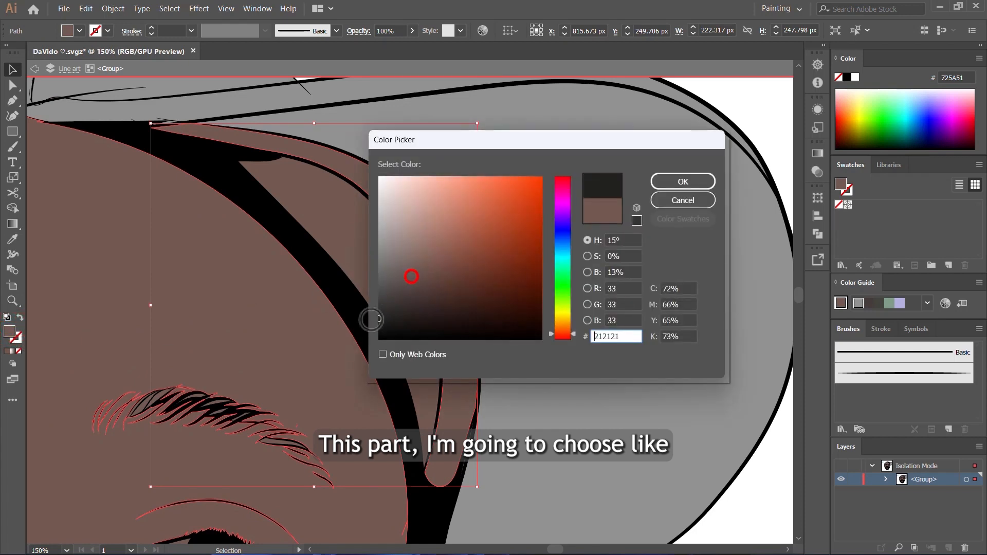
left_click(669, 186)
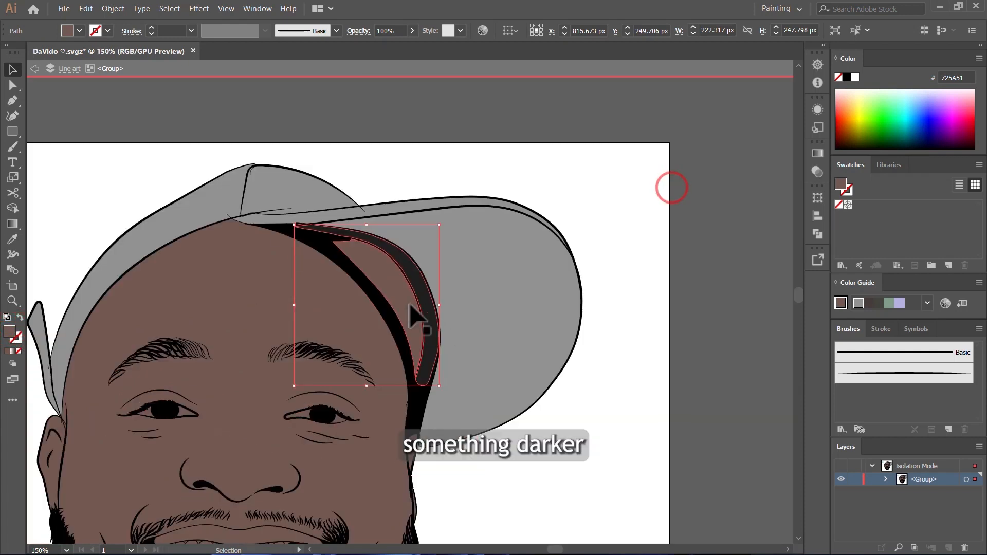
left_click(646, 428)
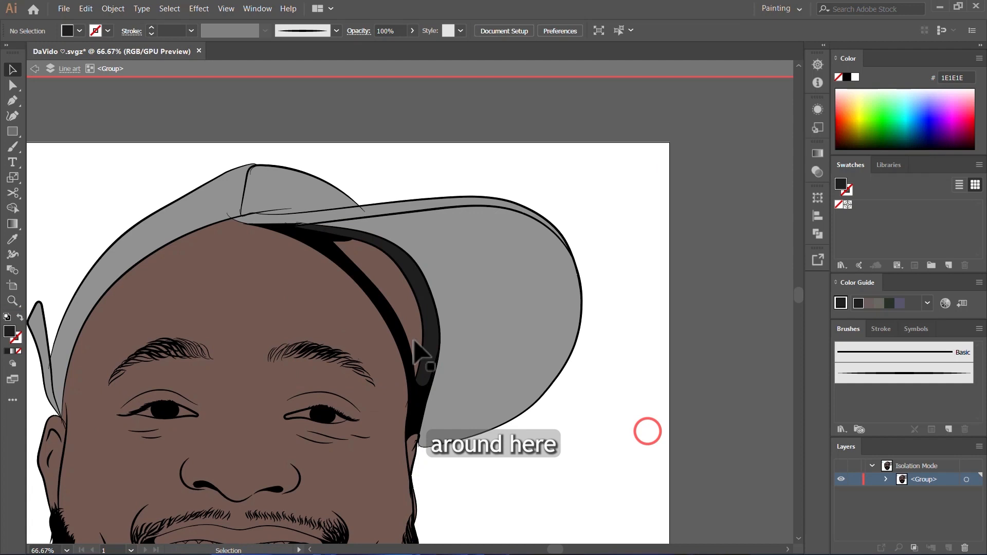
- Fill the inner cap panel between the dark band and the black shadow with light grey C4C4C4
left_click(379, 277)
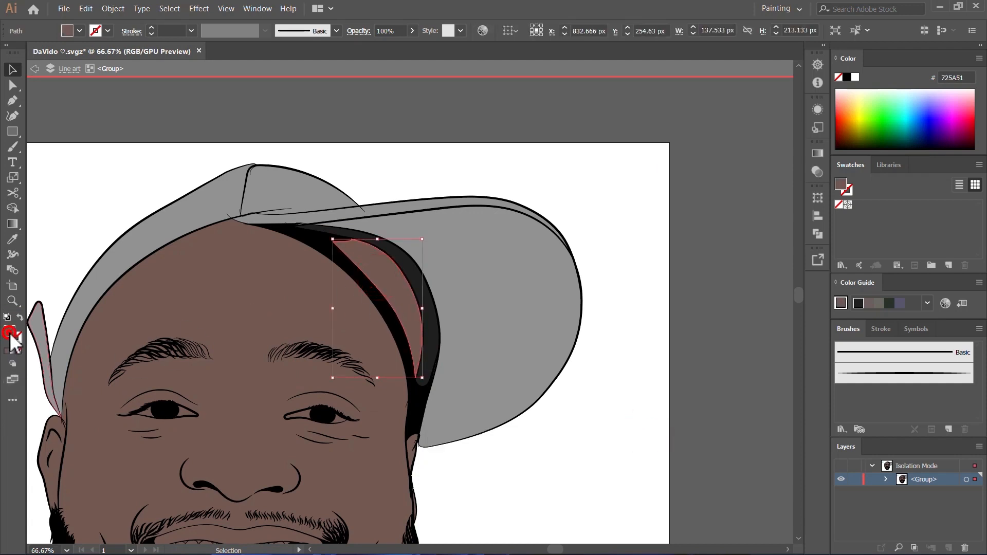
double_click(9, 333)
left_click_drag(408, 238, 375, 214)
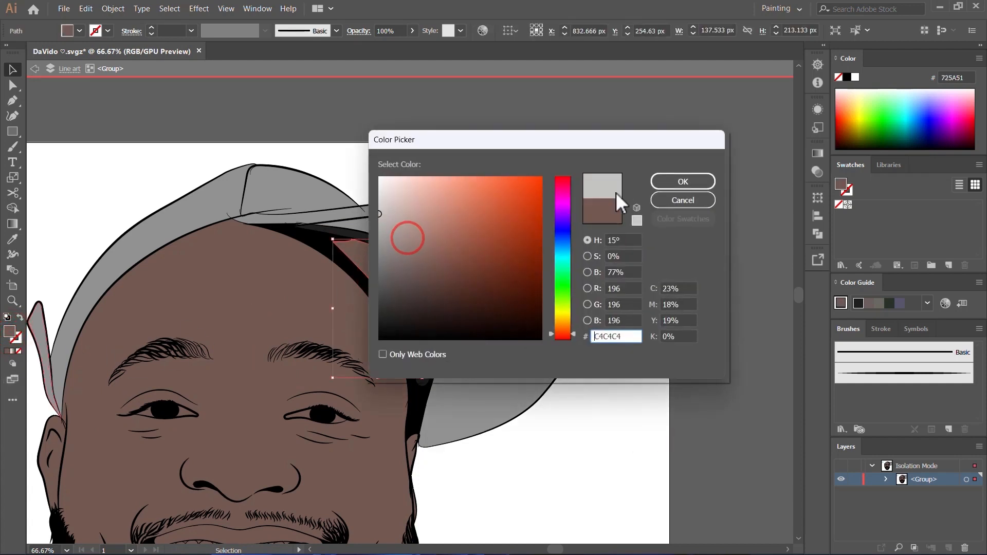
left_click(666, 184)
left_click(677, 205)
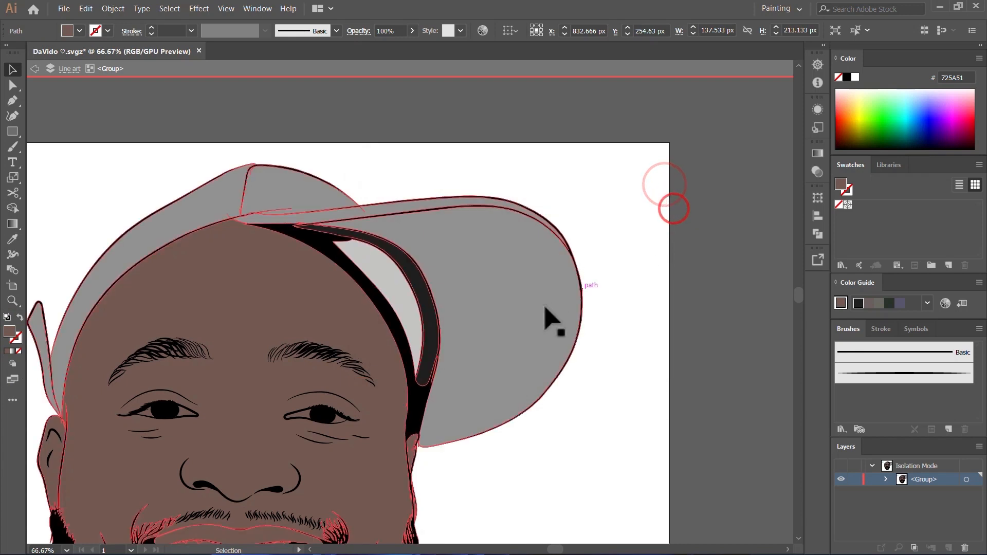
- Change the fill of the inner cap panel beside the dark band to grey A5A2A0
left_click(377, 272)
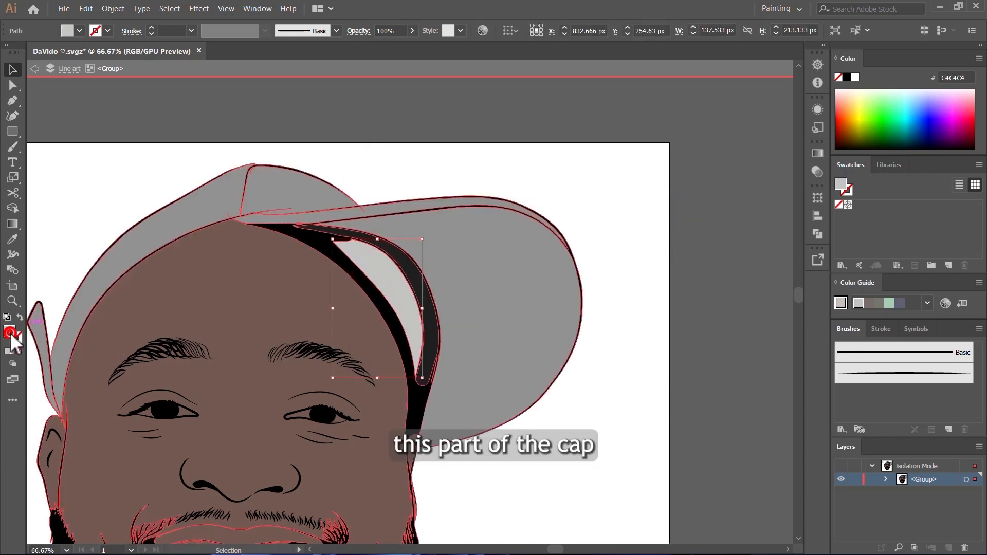
double_click(10, 333)
left_click_drag(391, 225, 383, 233)
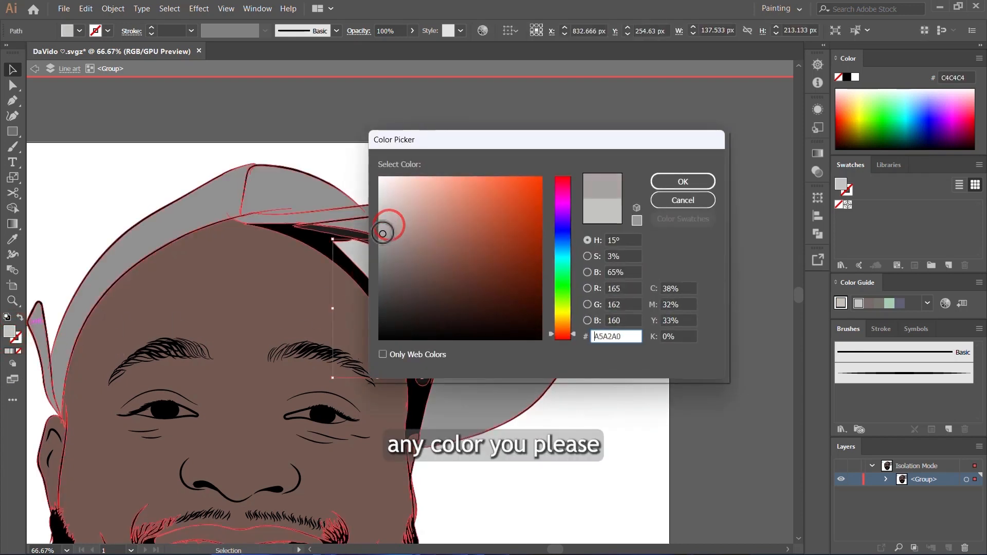
left_click(691, 182)
left_click(449, 380)
- Select the white areas on both sides of the iris in both eyes and fill them with light grey D8D8D8
scroll(424, 384, "down", 3)
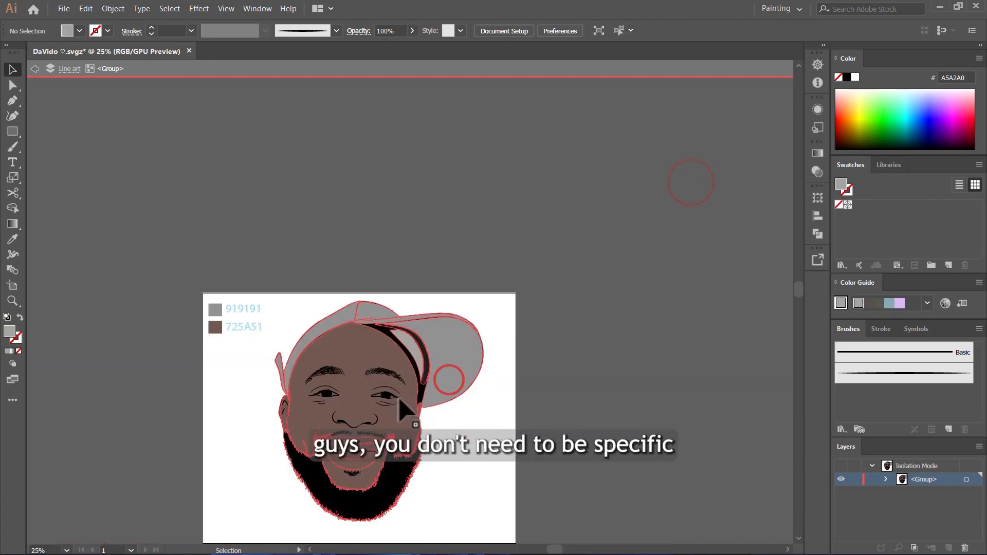
scroll(352, 427, "up", 4)
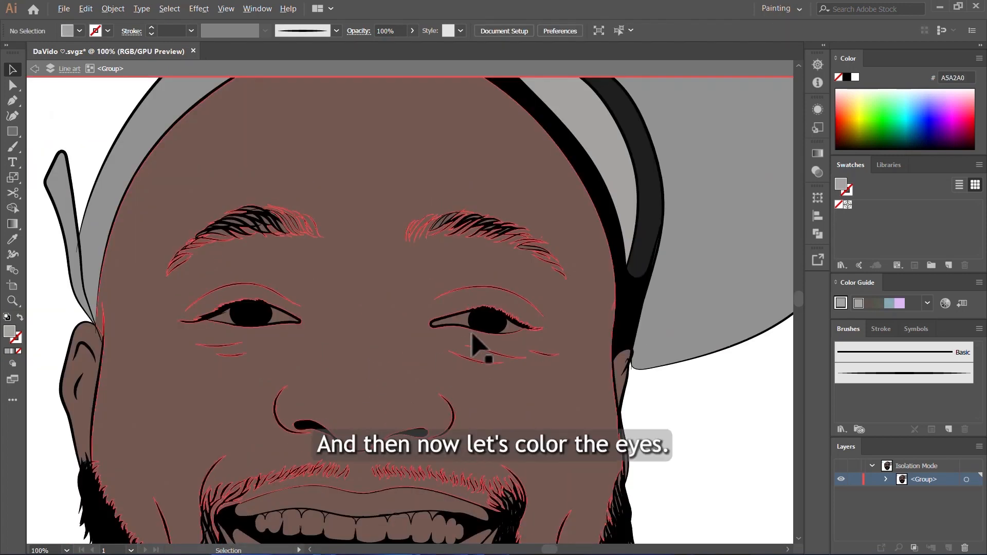
scroll(473, 335, "up", 3)
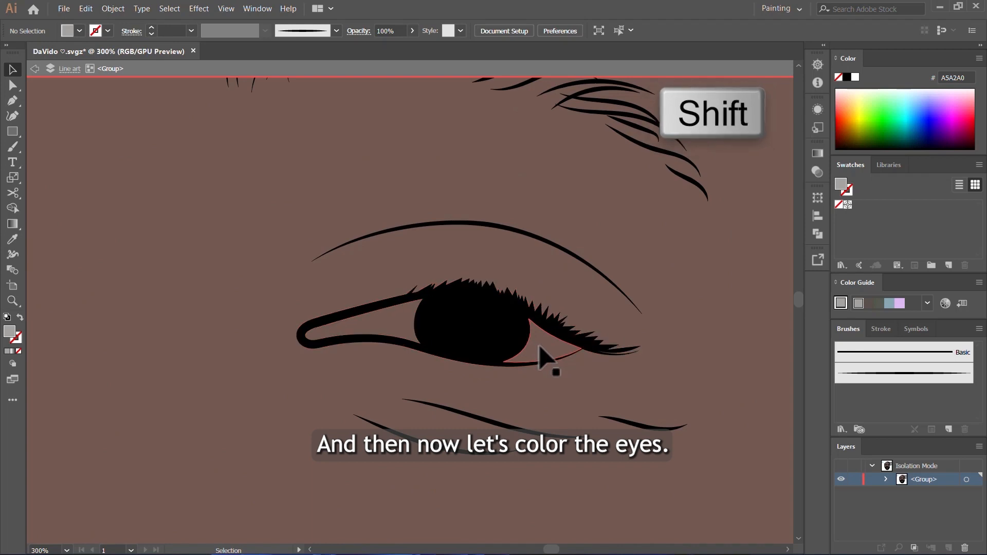
left_click(544, 344, "shift")
left_click(390, 316, "shift")
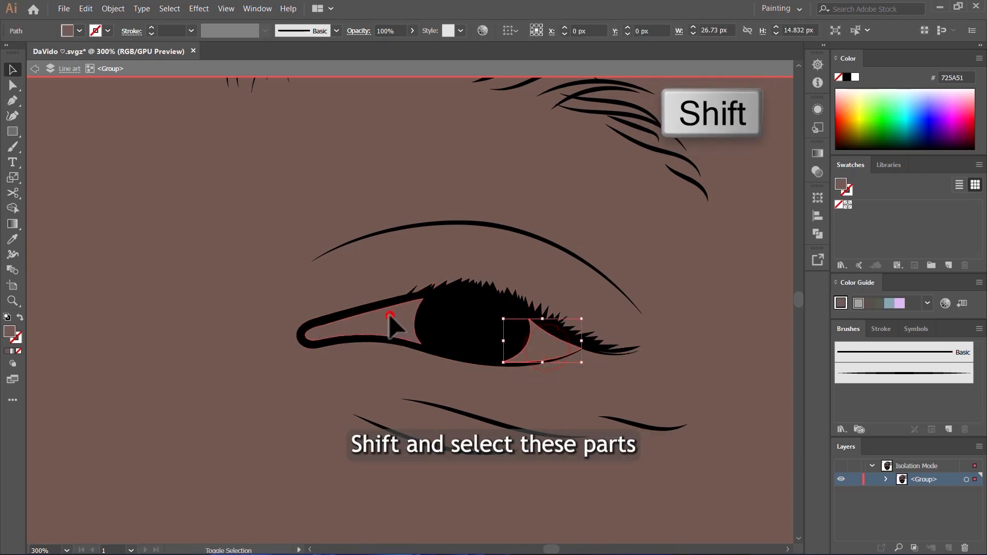
scroll(569, 347, "down", 3)
scroll(221, 353, "up", 4)
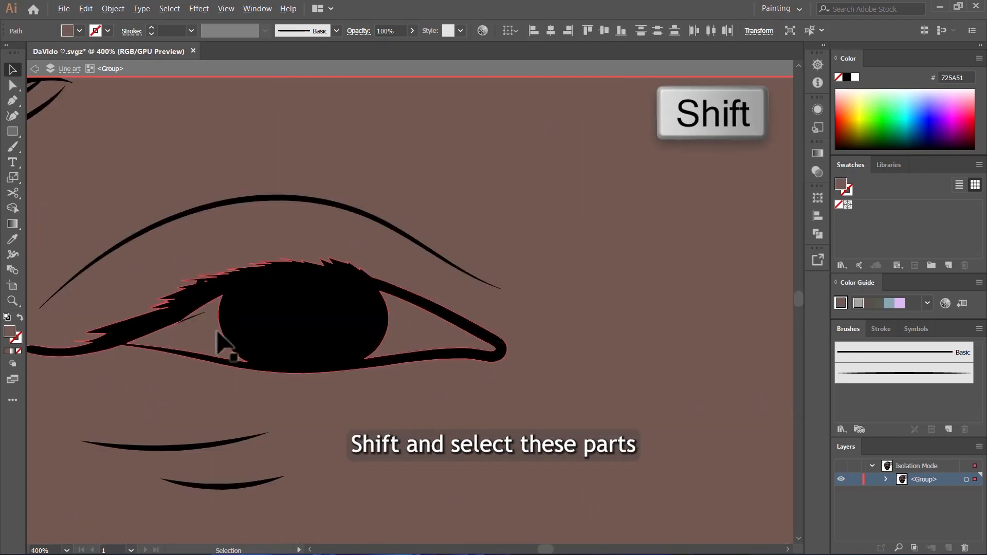
left_click(412, 325, "shift")
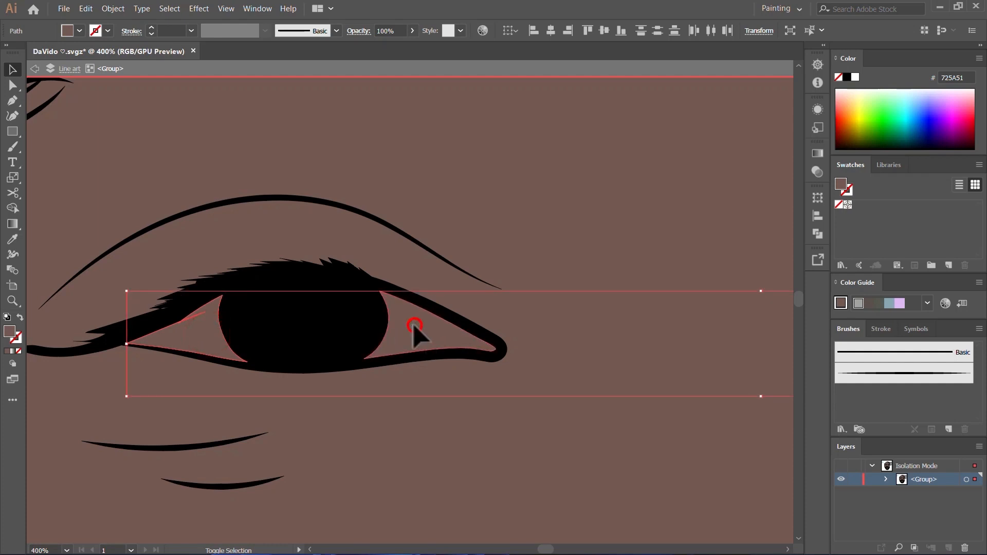
scroll(342, 344, "down", 1)
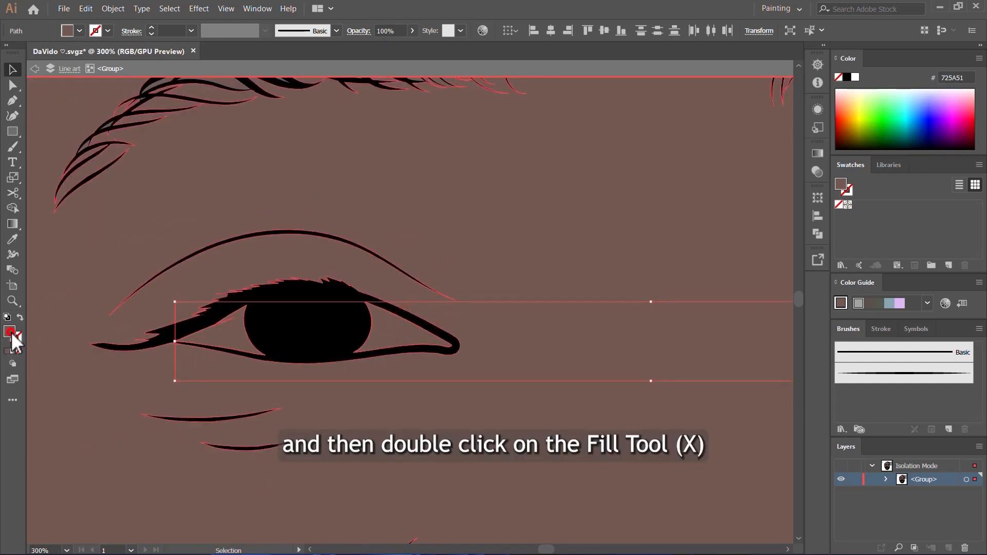
double_click(11, 336)
left_click_drag(394, 200, 376, 198)
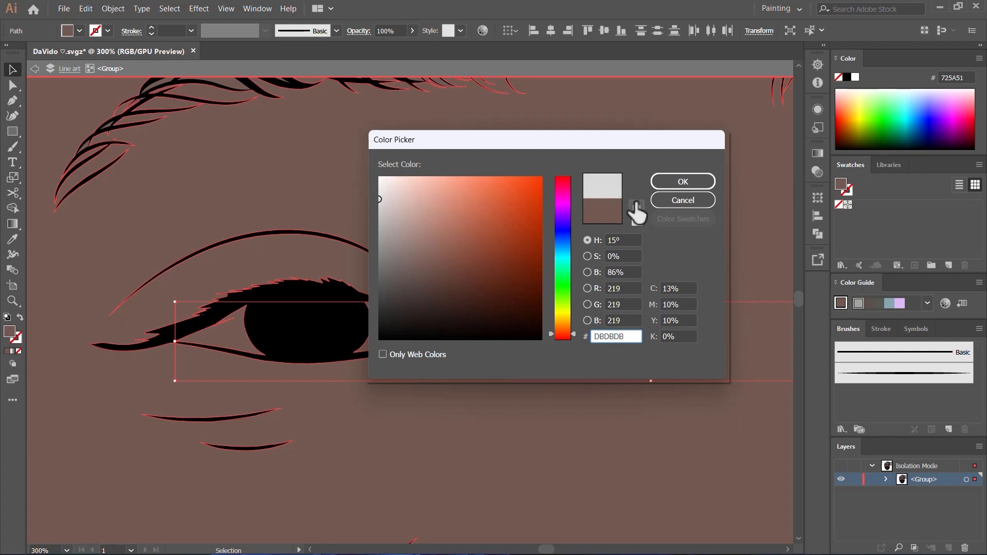
left_click(678, 187)
- Change the fill of the selected eye whites to the warmer grey C9C2C0 and deselect them
scroll(345, 298, "down", 3)
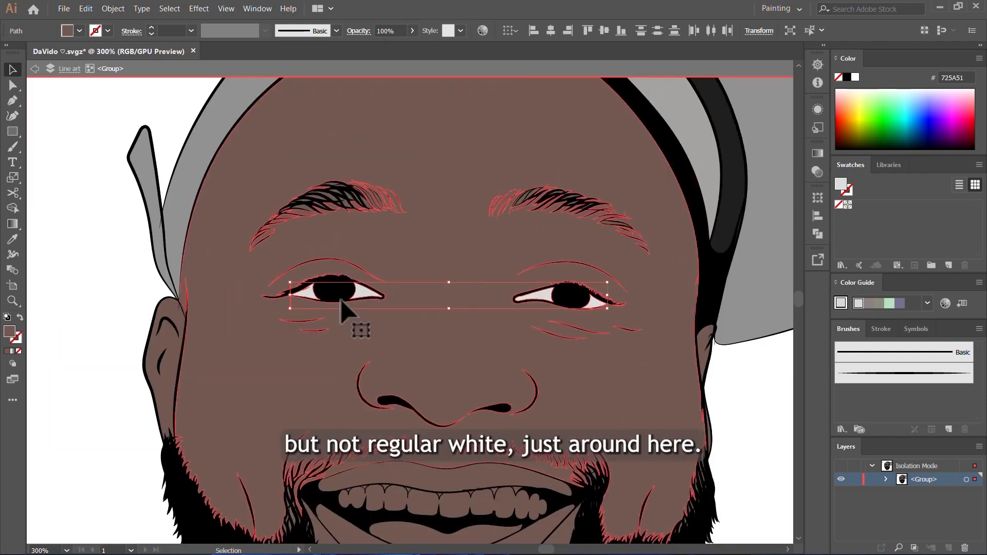
double_click(12, 331)
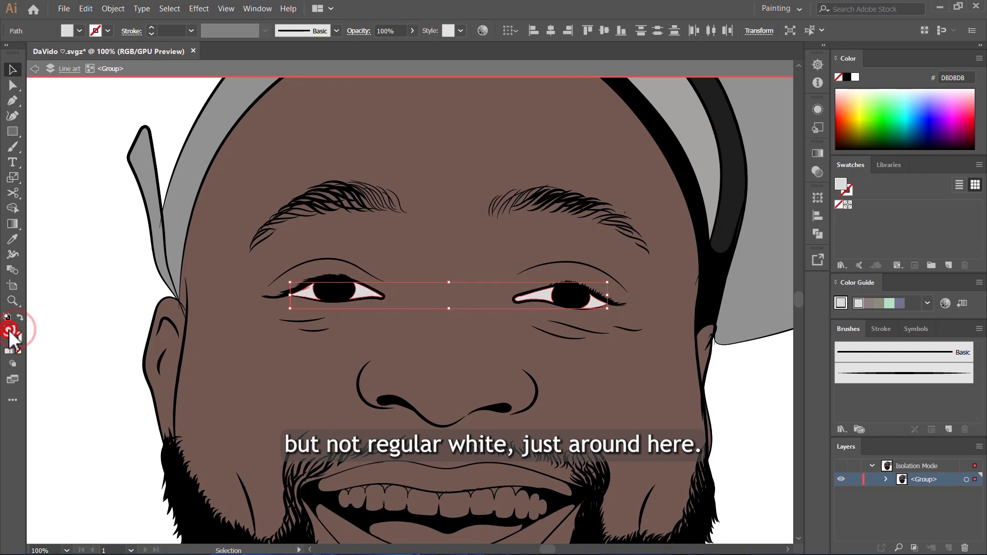
left_click(386, 207)
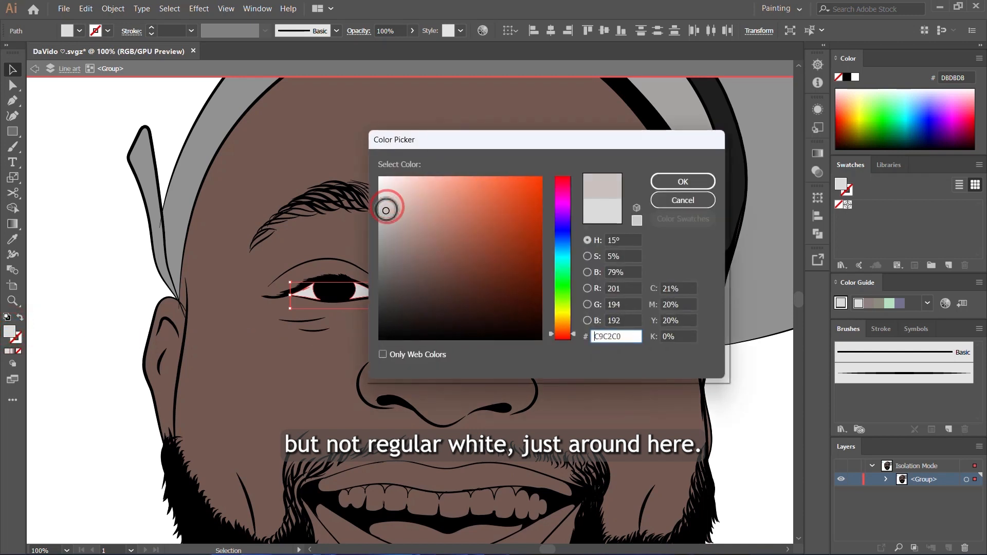
left_click(673, 185)
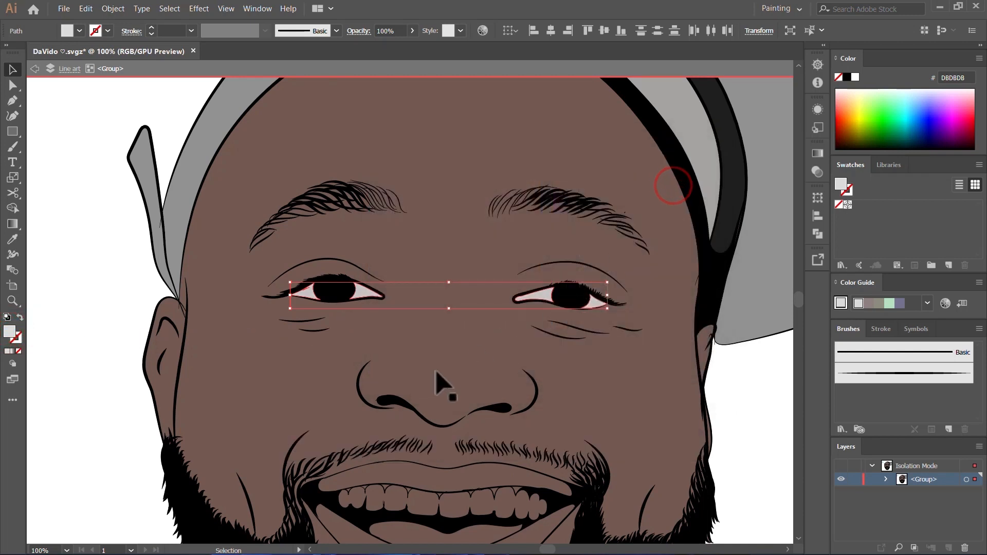
key("ctrl+minus")
left_click(728, 384)
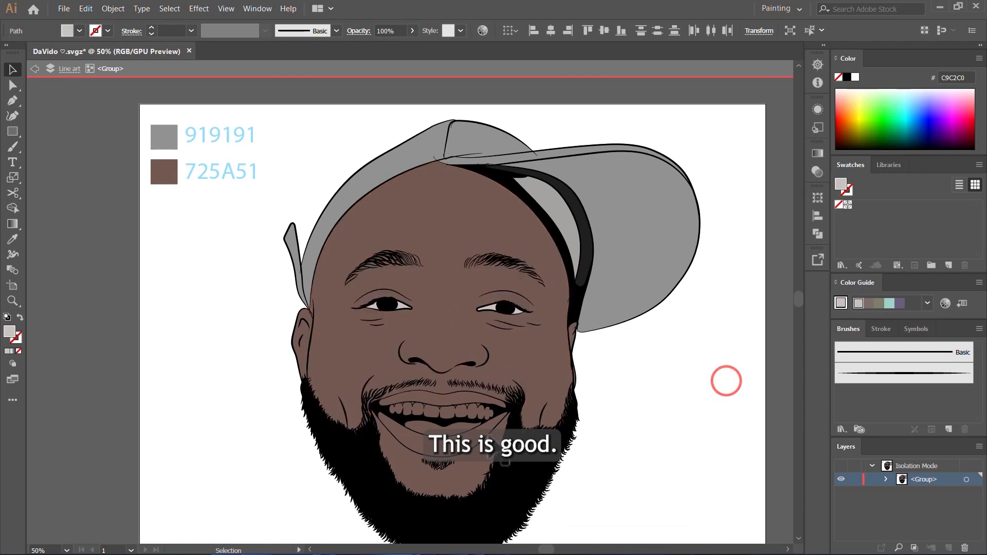
- Select the row of upper teeth and fill it with the off-white E2D6D3
scroll(485, 440, "up", 4)
scroll(473, 350, "up", 2)
left_click(432, 310)
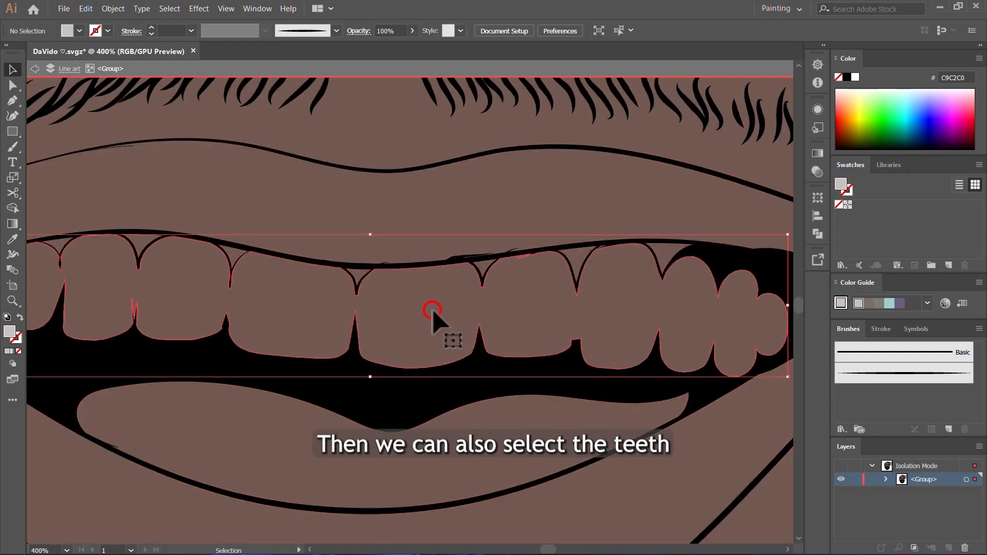
double_click(9, 332)
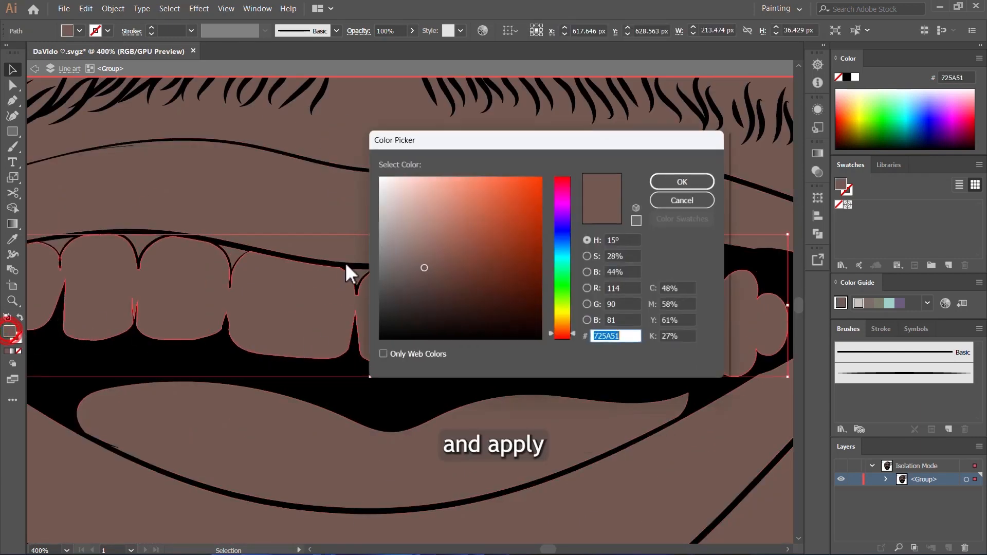
left_click(390, 200)
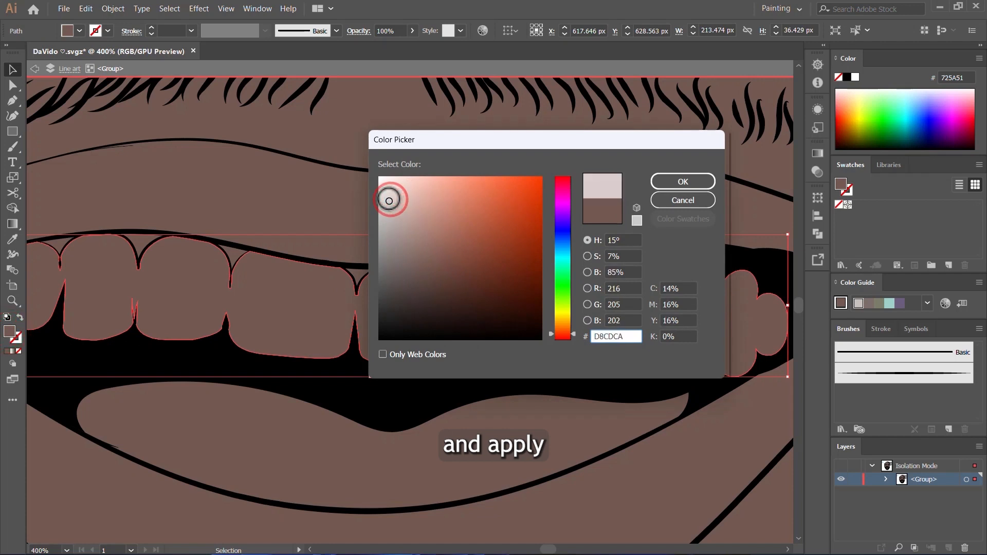
left_click_drag(390, 201, 390, 199)
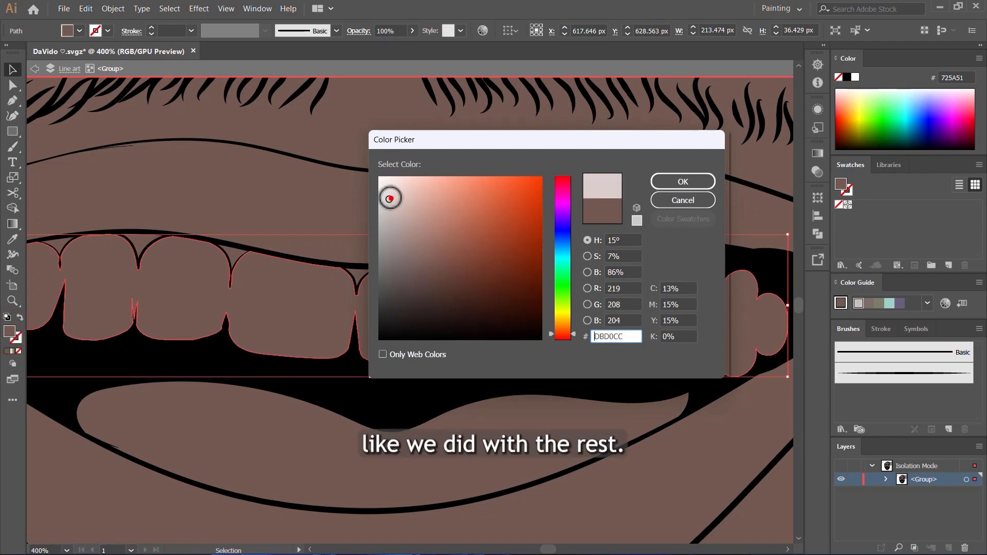
left_click(691, 186)
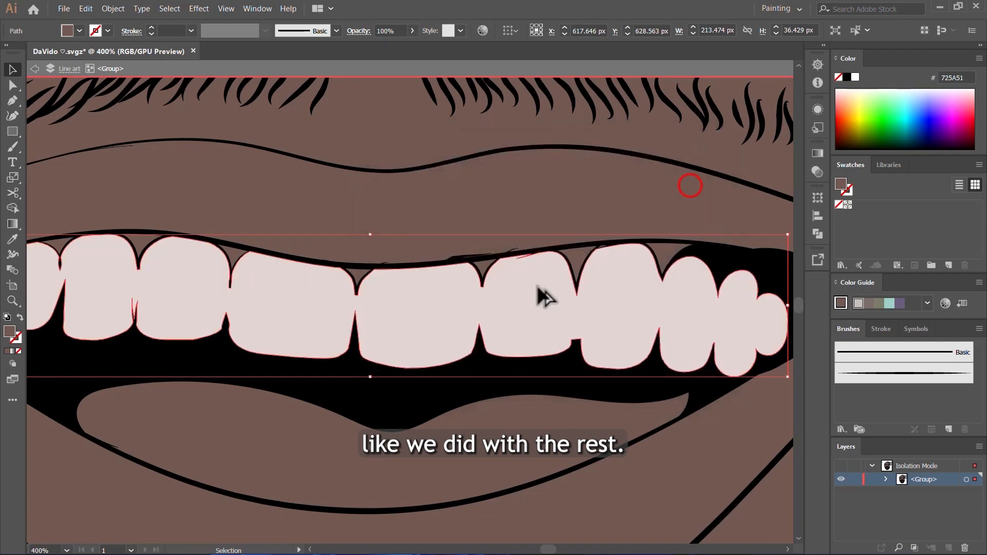
- Fill the tongue shape below the teeth with the muted purplish pink 96597A
scroll(537, 286, "down", 4)
scroll(548, 353, "up", 2)
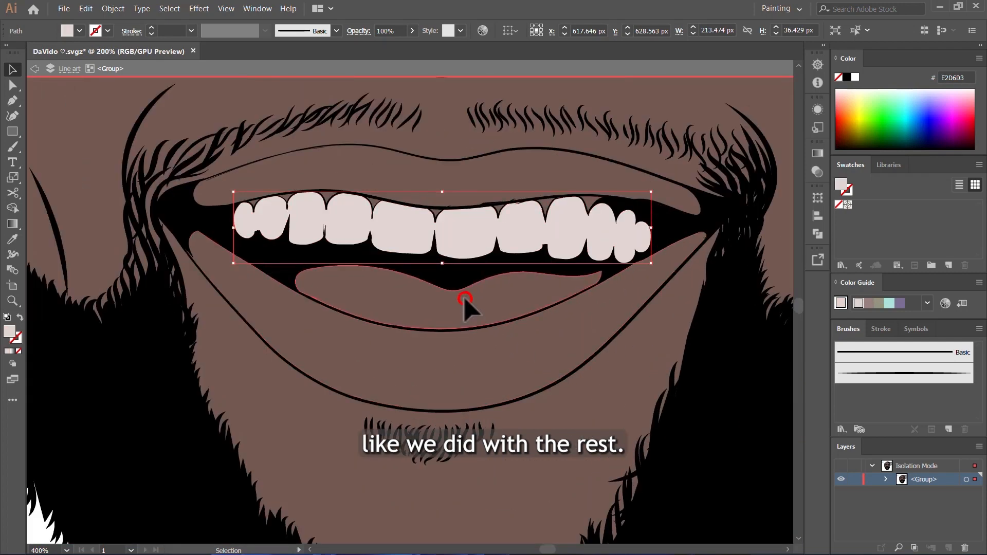
left_click(465, 301)
double_click(11, 331)
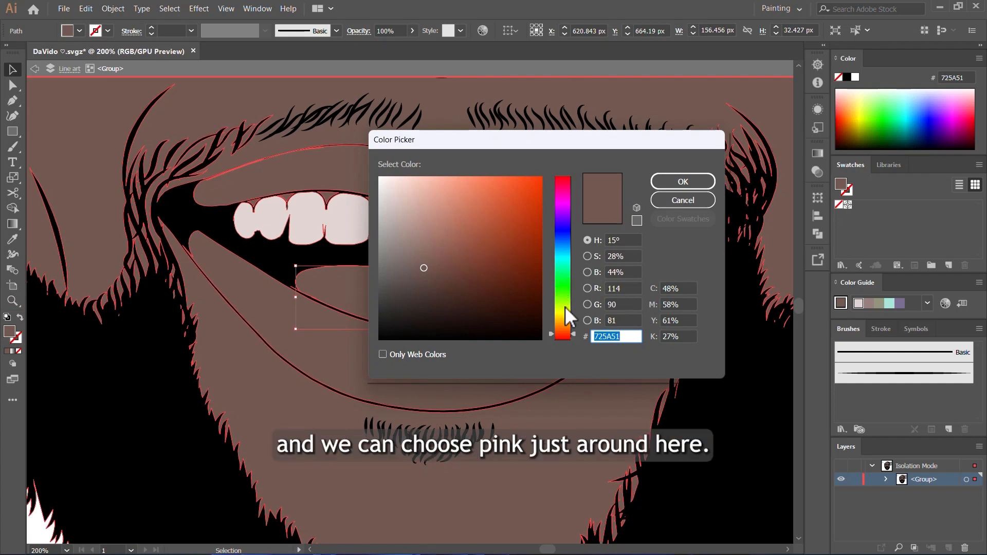
left_click_drag(563, 192, 564, 185)
left_click_drag(457, 223, 463, 253)
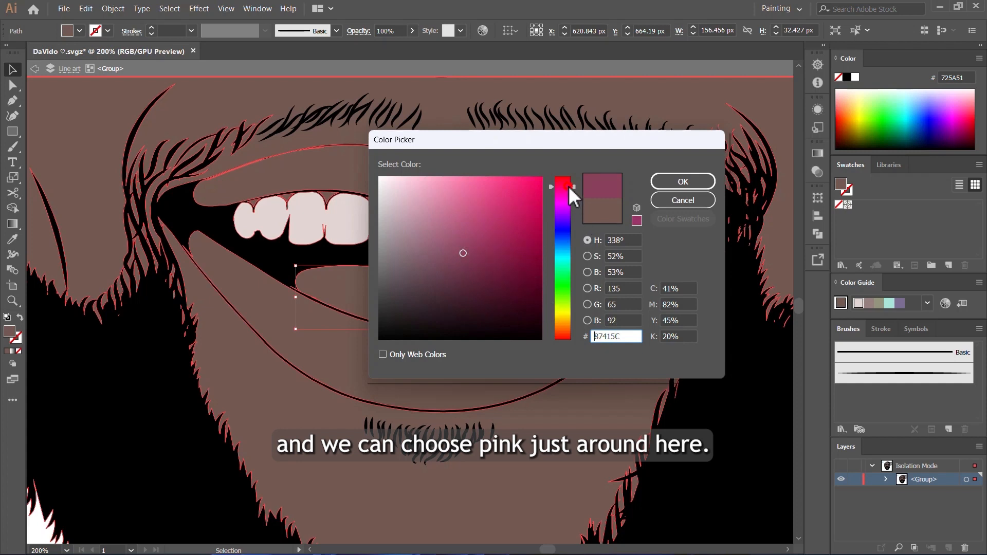
left_click_drag(569, 186, 564, 190)
left_click(456, 256)
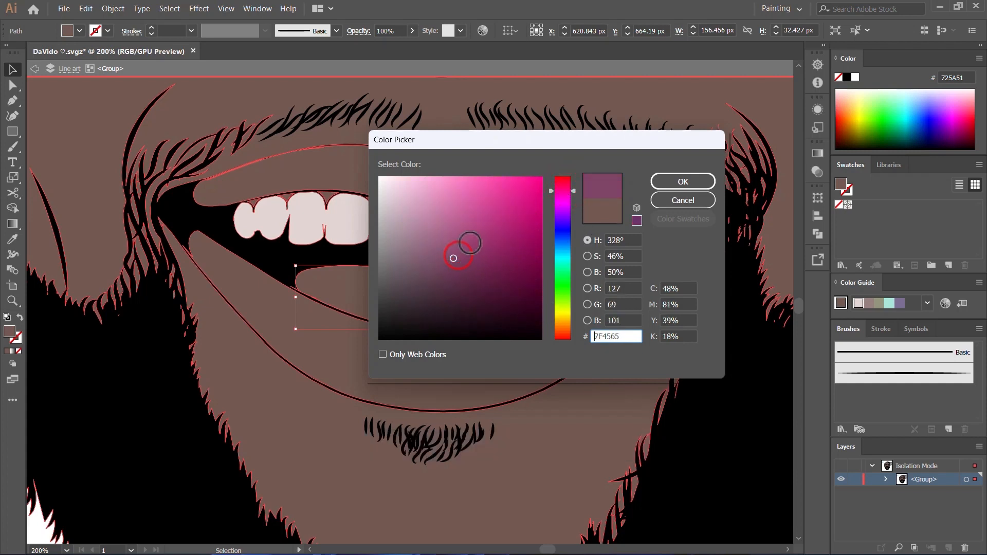
left_click(448, 235)
left_click_drag(447, 235, 445, 244)
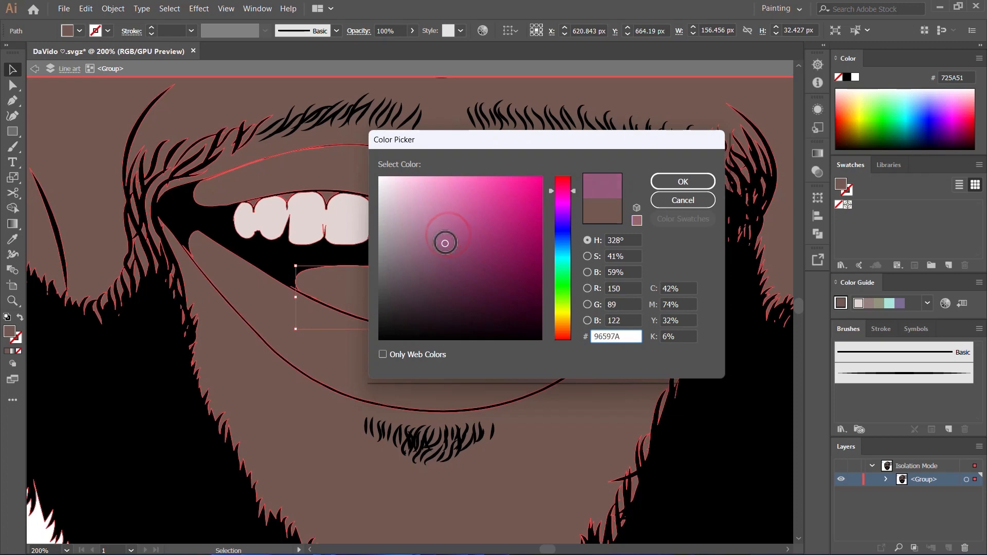
left_click(683, 182)
- Fill the lower lip with the reddish brown 8C5D54
scroll(503, 265, "down", 3)
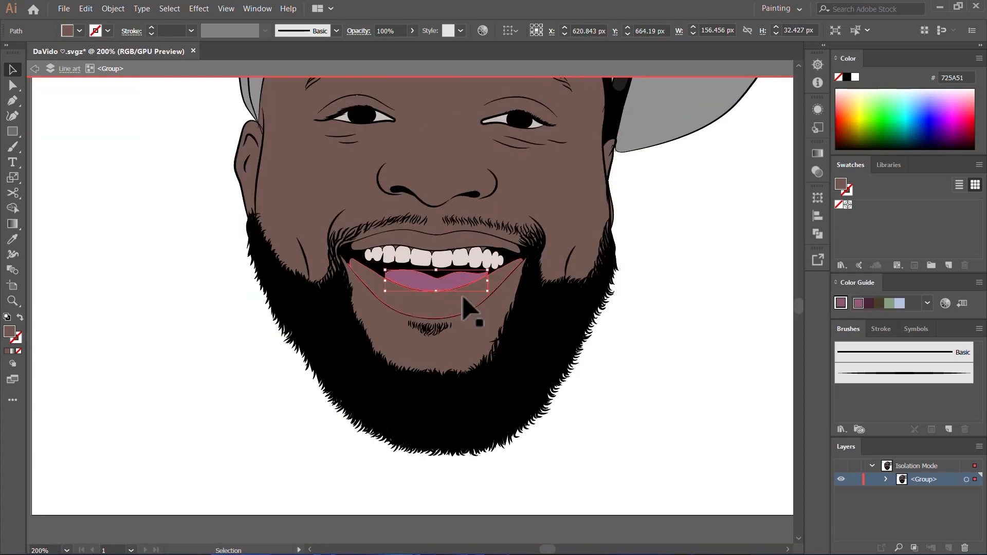
scroll(461, 301, "up", 2)
left_click(461, 301)
scroll(460, 300, "up", 3)
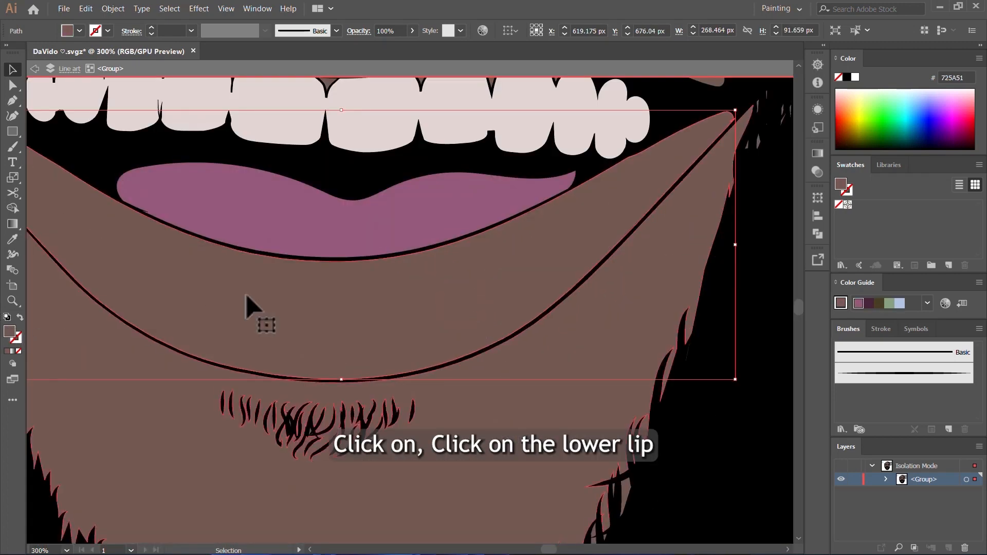
scroll(294, 289, "down", 2)
double_click(9, 332)
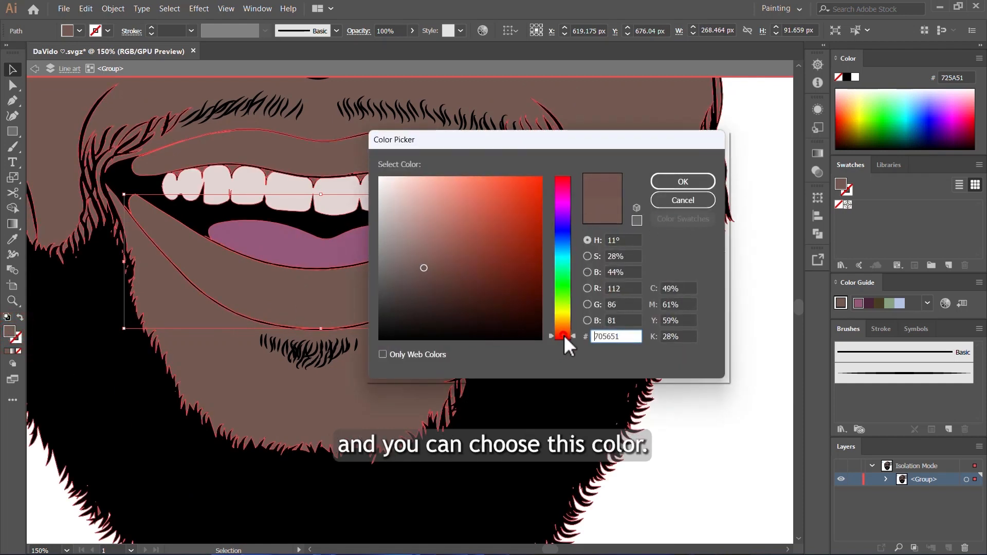
left_click_drag(431, 236, 439, 245)
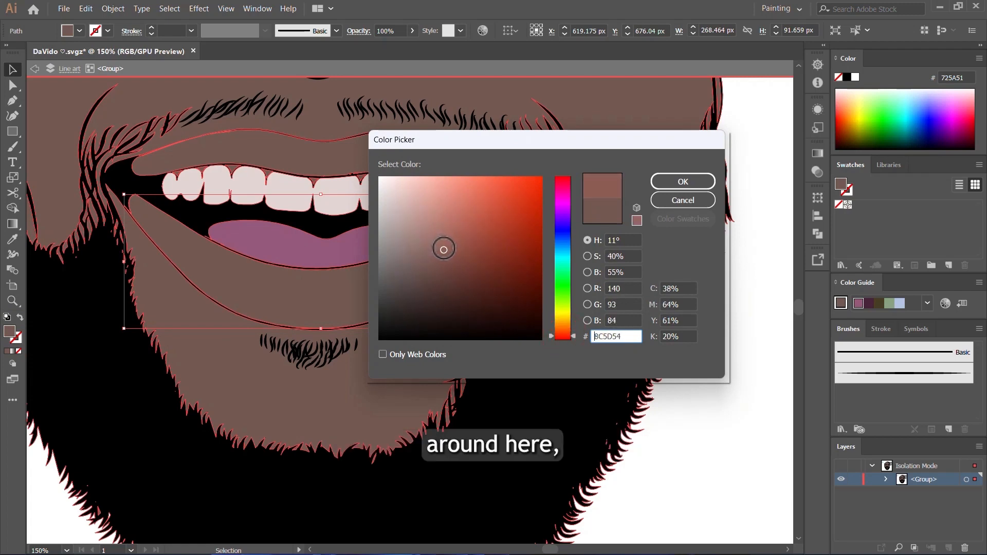
left_click(684, 183)
- Sample the lower lip's colour onto the upper lip with the Eyedropper and darken it to 72453F
scroll(408, 253, "up", 2)
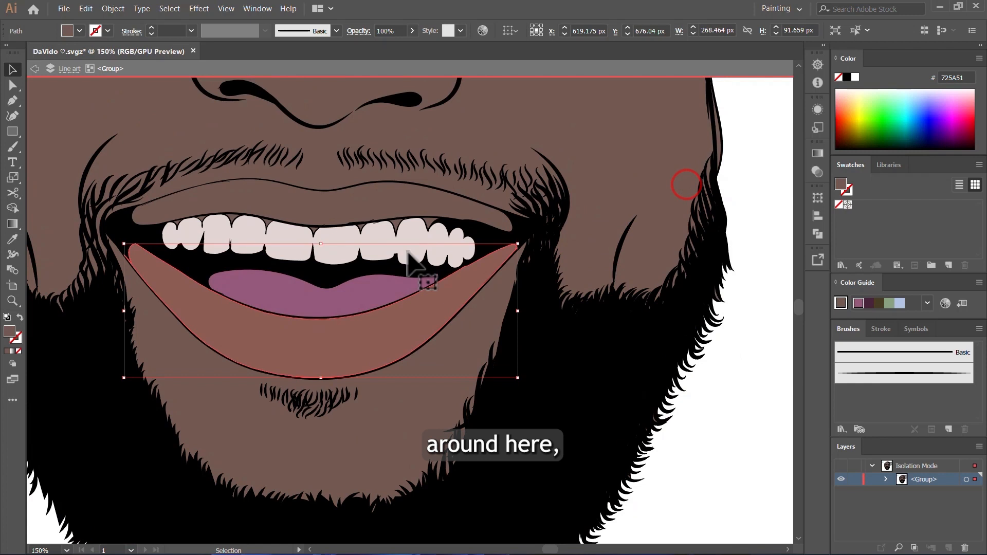
left_click(368, 195)
key("i")
left_click(391, 322)
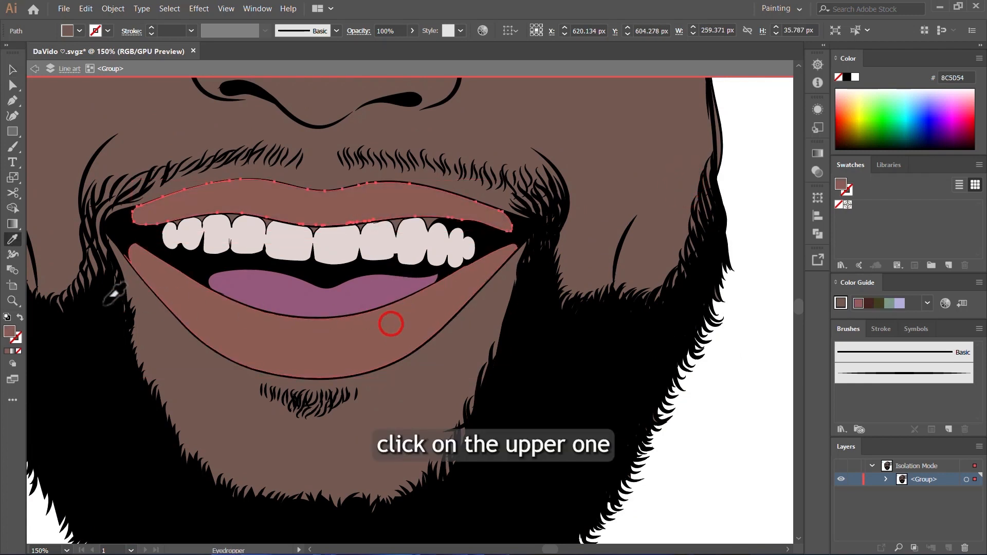
double_click(9, 331)
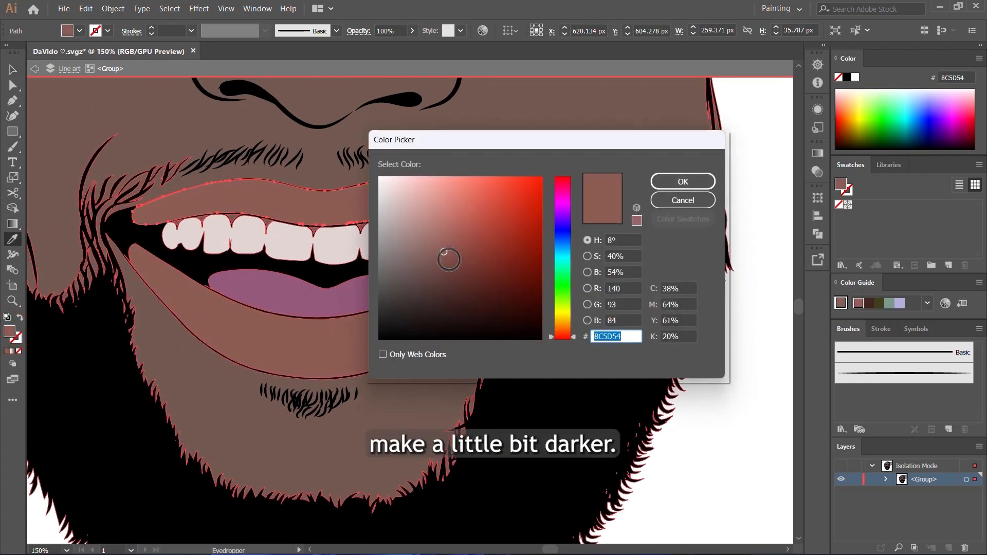
left_click(452, 267)
left_click(675, 184)
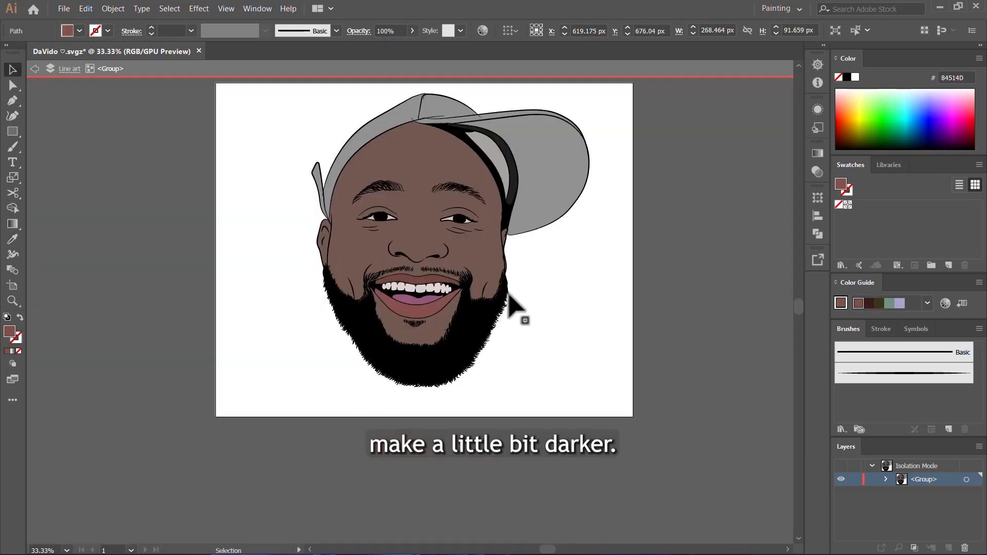
- Select all the small gum triangles between the tops of the upper teeth, fill them with dark plum 603348 and deselect them
scroll(424, 304, "up", 2)
scroll(424, 305, "up", 1)
scroll(617, 380, "up", 2)
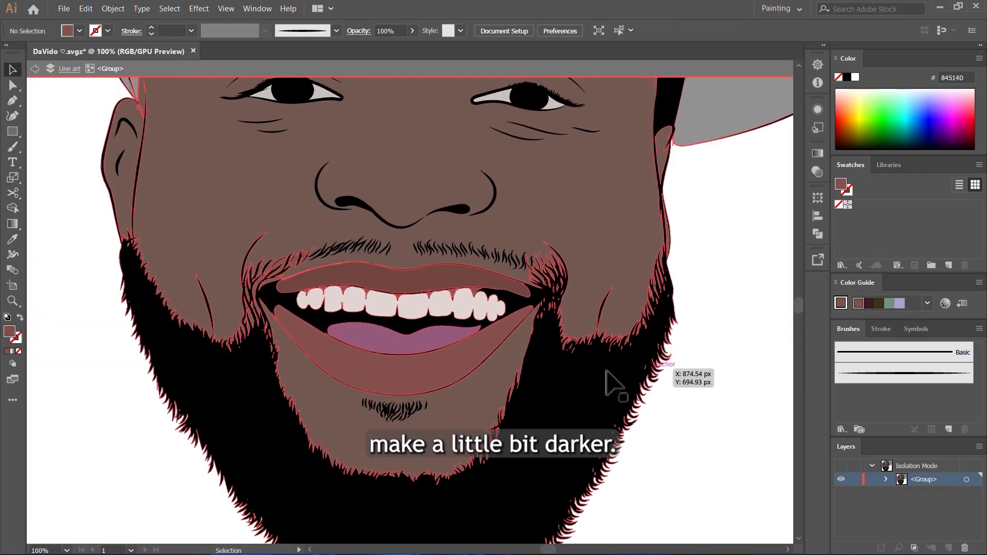
scroll(478, 298, "up", 3)
scroll(476, 290, "up", 4)
left_click(470, 275)
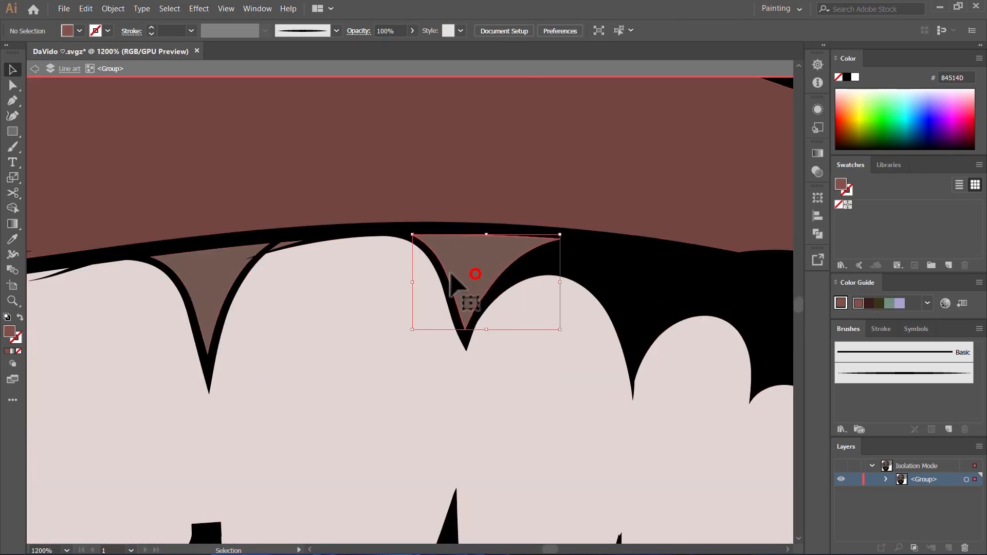
scroll(542, 332, "down", 2)
scroll(233, 320, "up", 4)
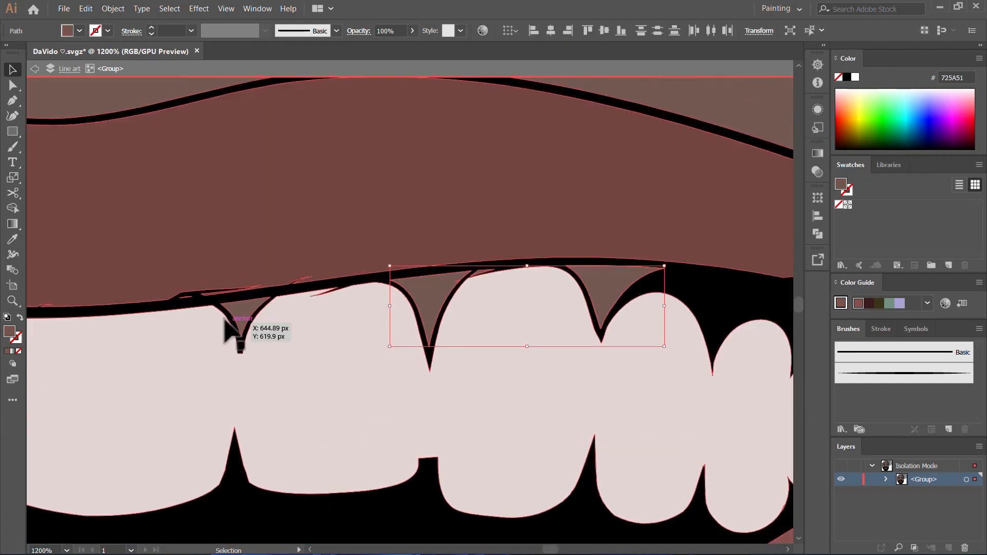
left_click(259, 298, "shift")
scroll(597, 334, "down", 2)
scroll(602, 331, "down", 3)
scroll(414, 332, "up", 5)
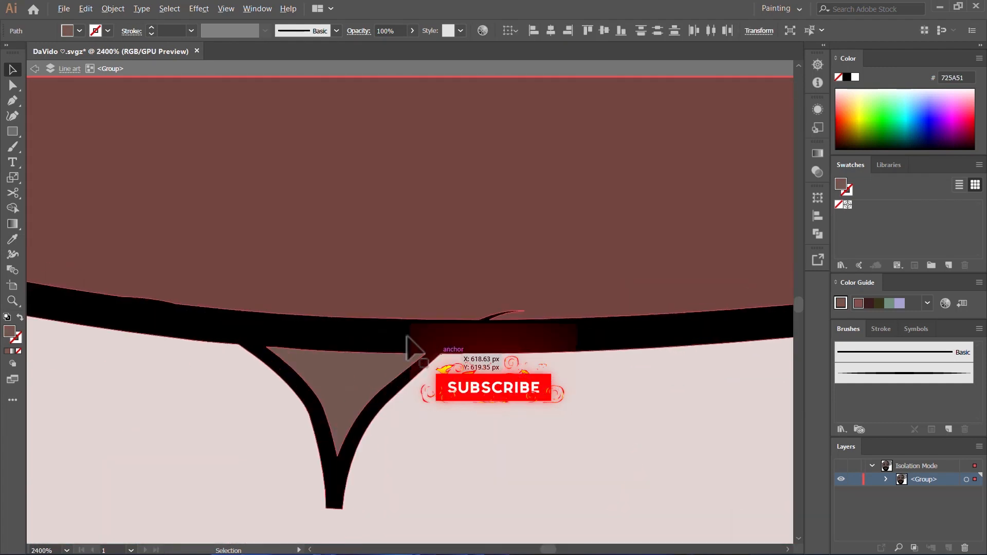
left_click(350, 372, "shift")
scroll(538, 387, "down", 4)
scroll(409, 331, "up", 5)
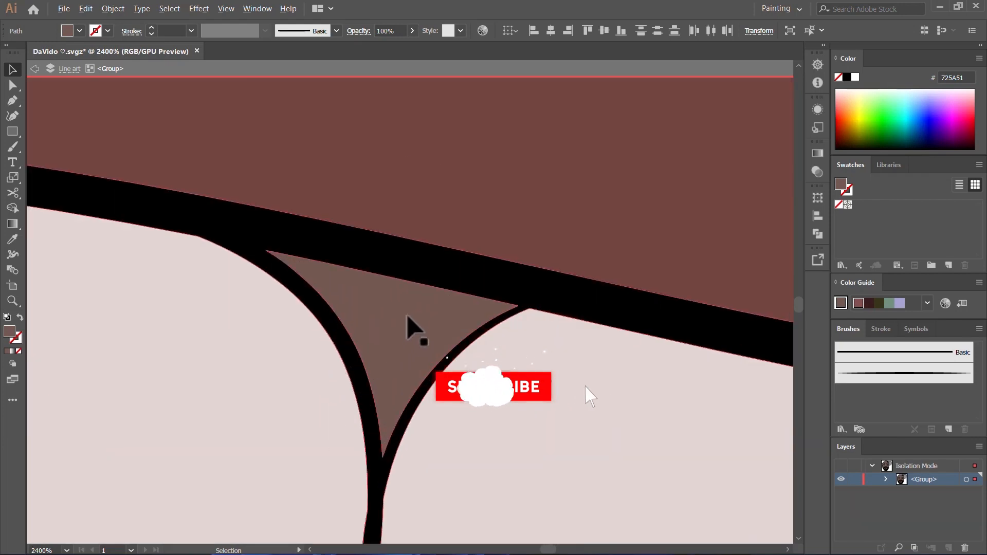
left_click(410, 315, "shift")
scroll(560, 375, "down", 4)
scroll(279, 283, "up", 5)
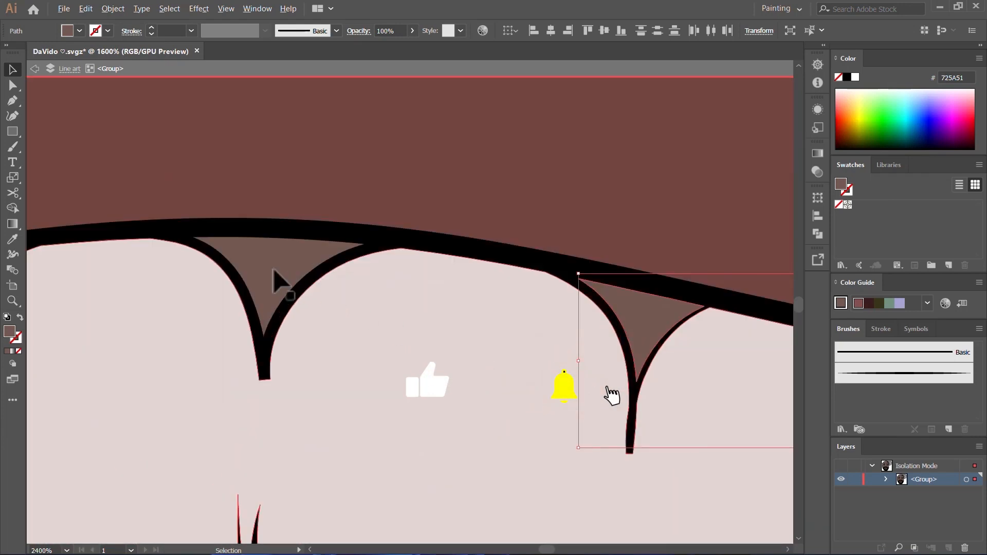
left_click(258, 258, "shift")
scroll(553, 332, "down", 2)
scroll(254, 315, "up", 3)
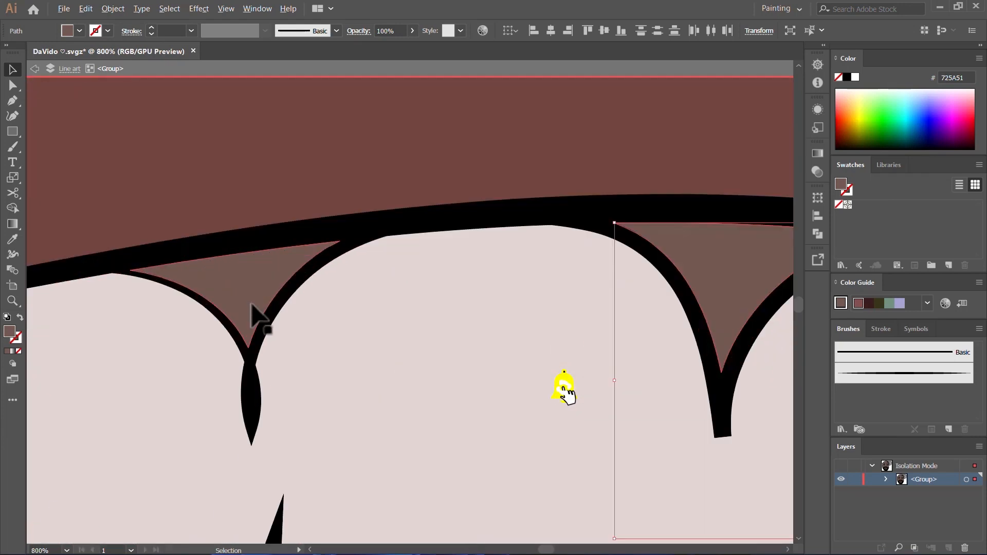
left_click(249, 287, "shift")
scroll(492, 303, "down", 4)
scroll(304, 315, "up", 5)
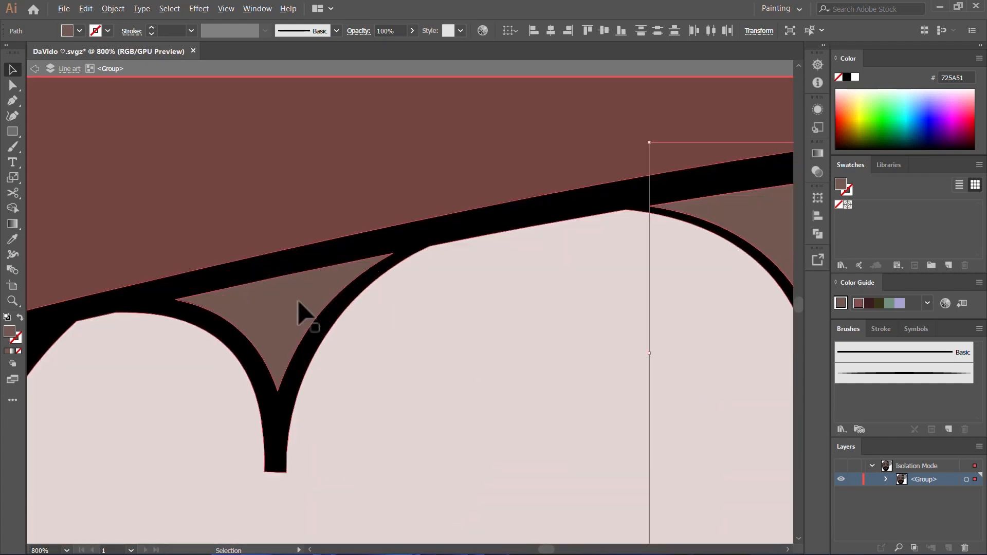
left_click(299, 300, "shift")
scroll(303, 308, "down", 3)
double_click(9, 332)
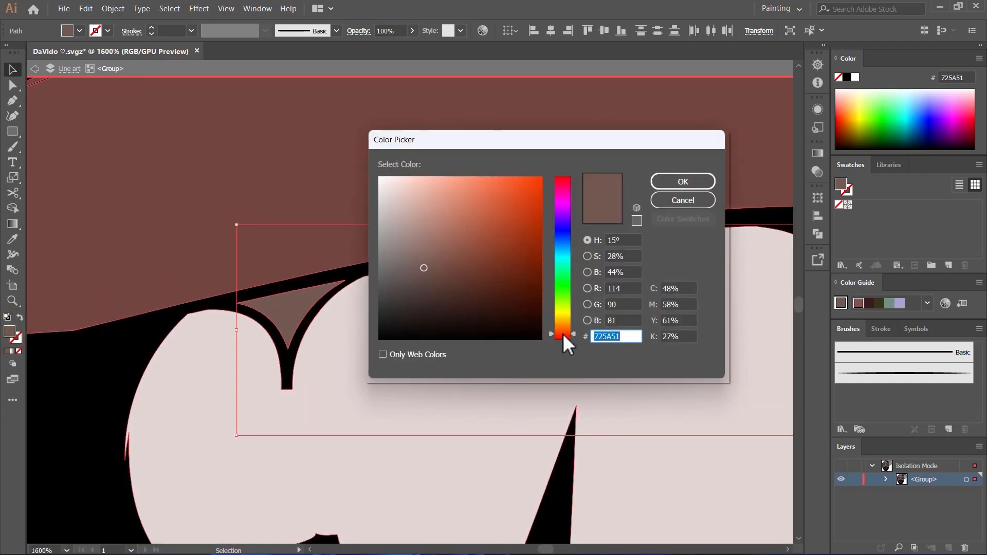
left_click_drag(563, 335, 564, 337)
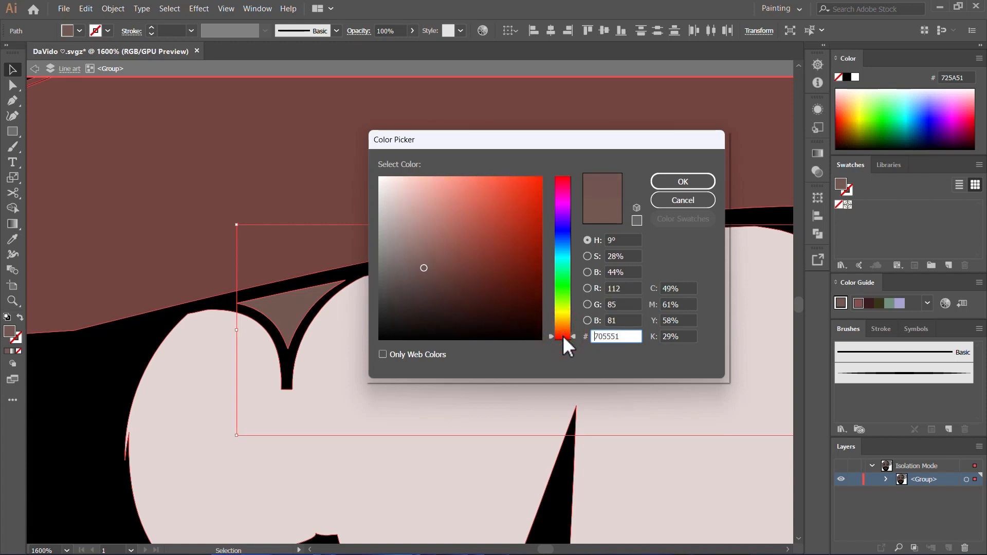
left_click_drag(568, 209, 569, 193)
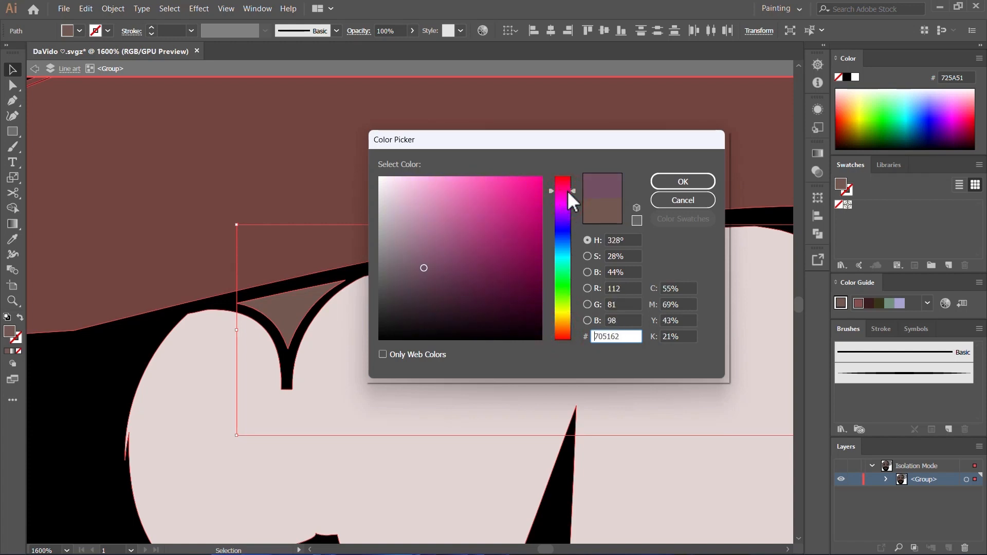
mouse_move(424, 268)
left_mouse_down()
mouse_move(459, 276)
mouse_move(442, 274)
left_mouse_up()
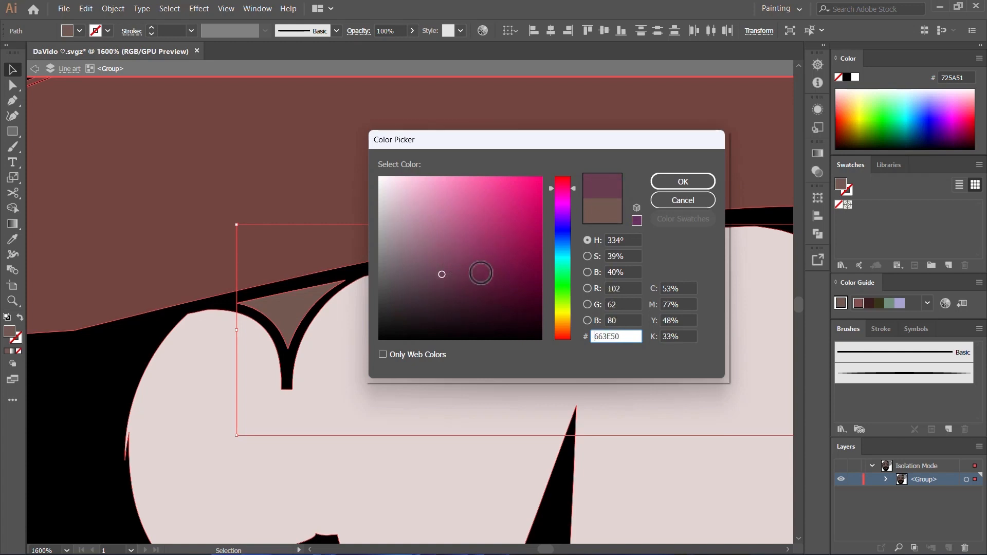
left_click(675, 184)
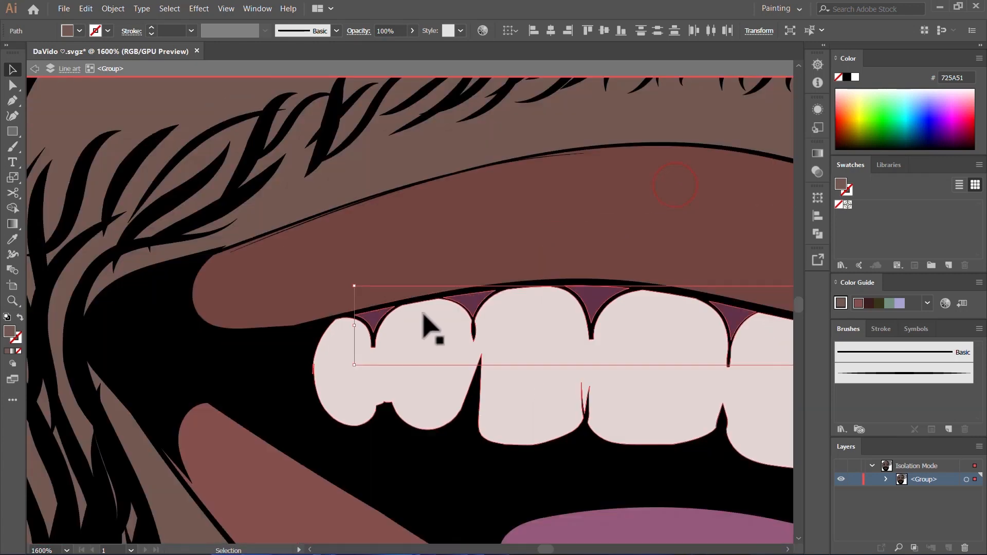
scroll(411, 317, "down", 8)
left_click(115, 324)
scroll(332, 360, "down", 2)
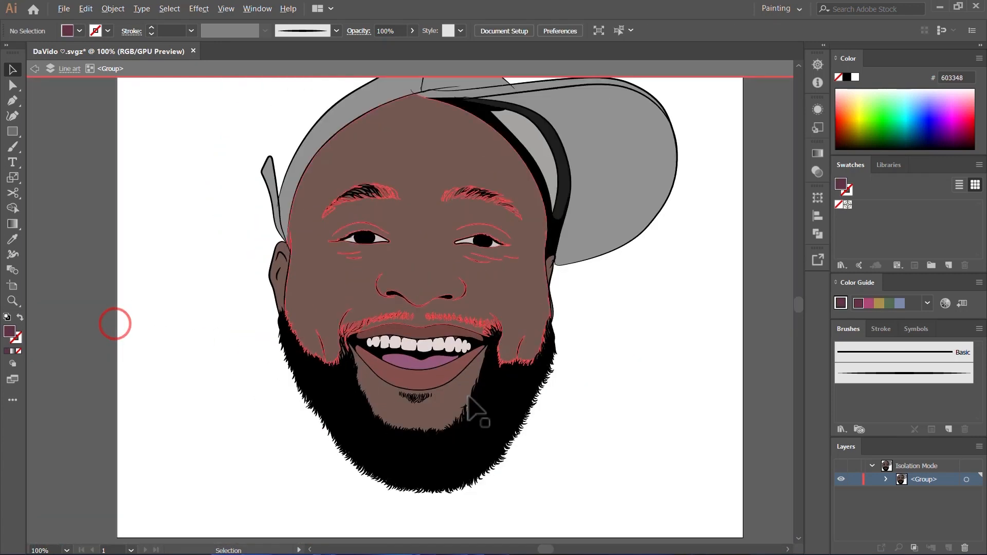
scroll(617, 432, "up", 2)
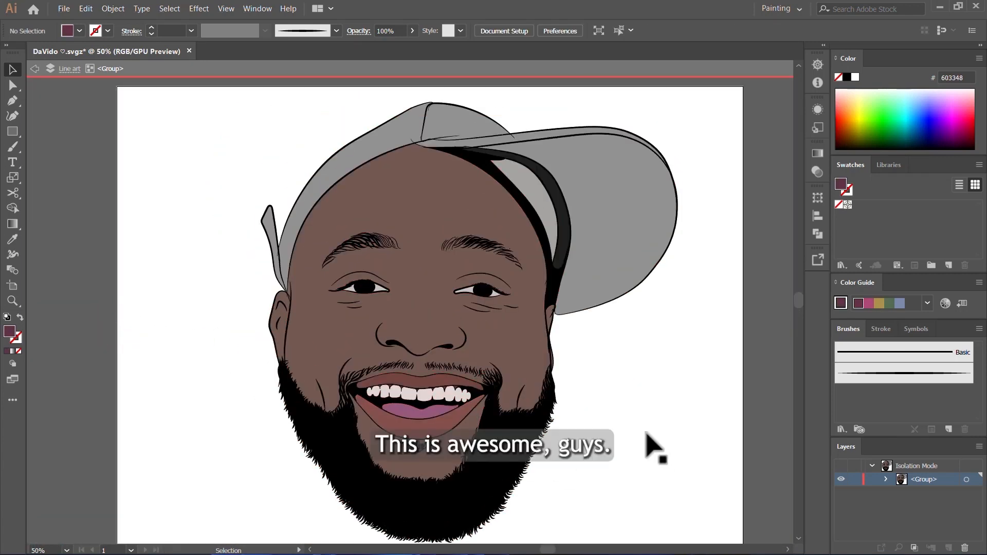
key("ctrl+minus")
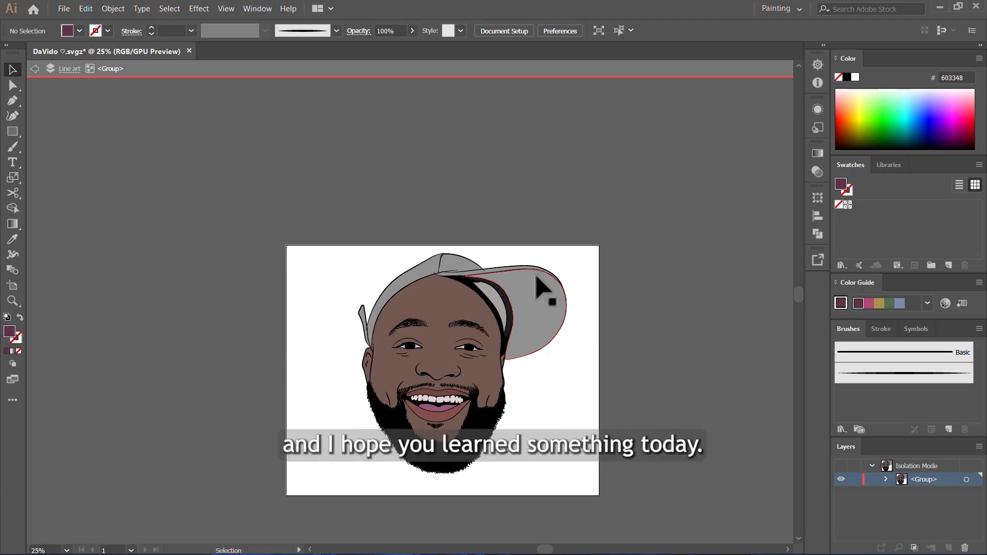
left_click_drag(536, 277, 539, 272)
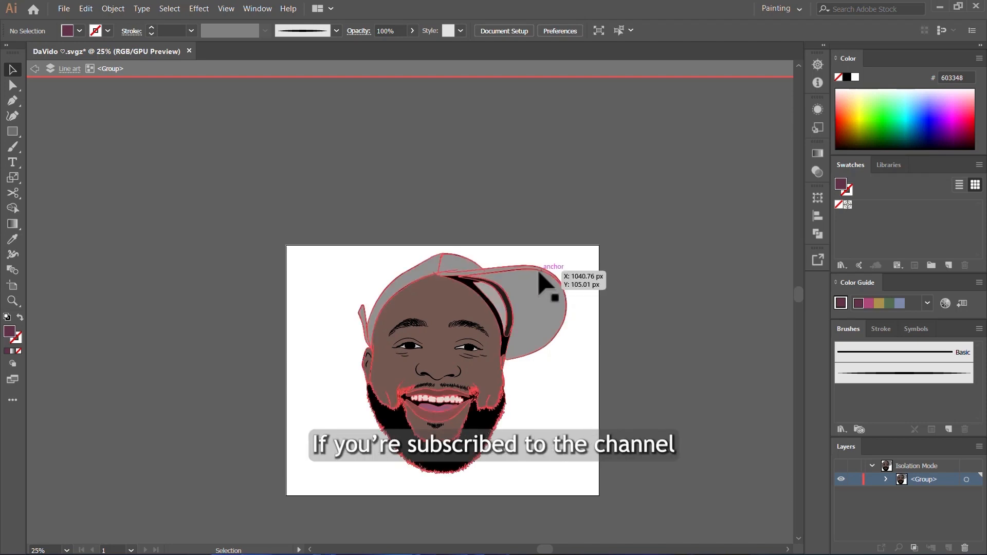